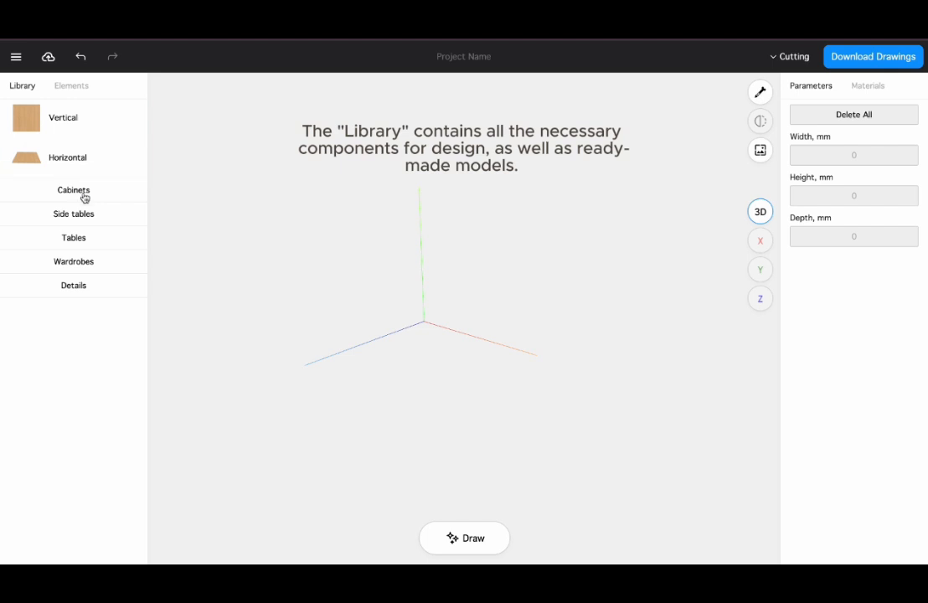
Browse the library categories and place a 'Cabinet. 2 doors' from Cabinets into the design area
left_click(88, 219)
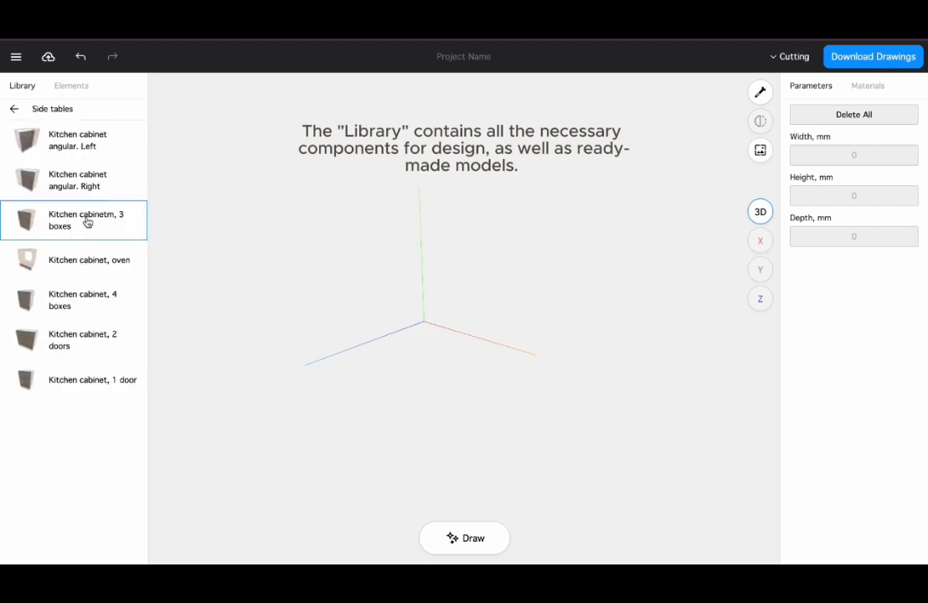
left_click(14, 110)
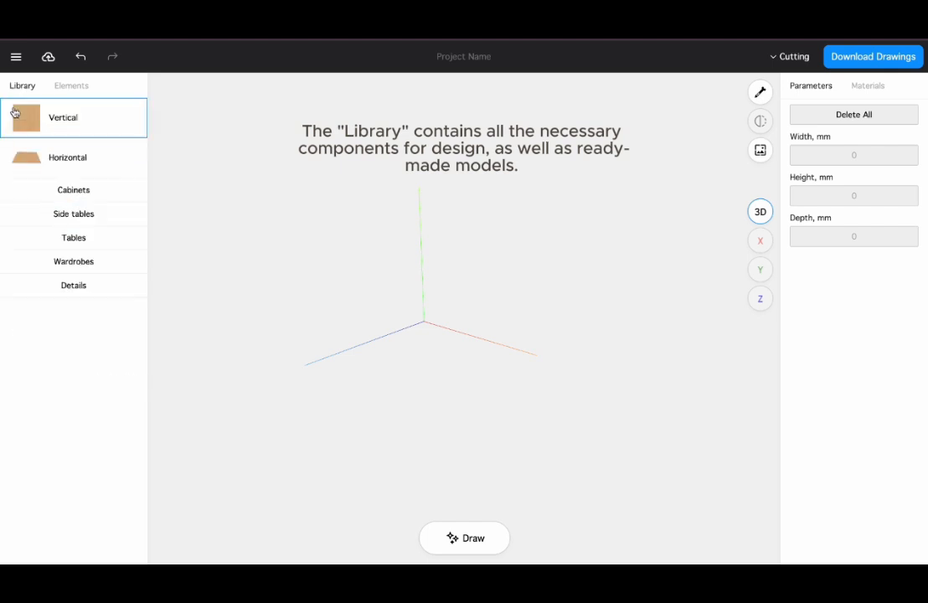
left_click(67, 192)
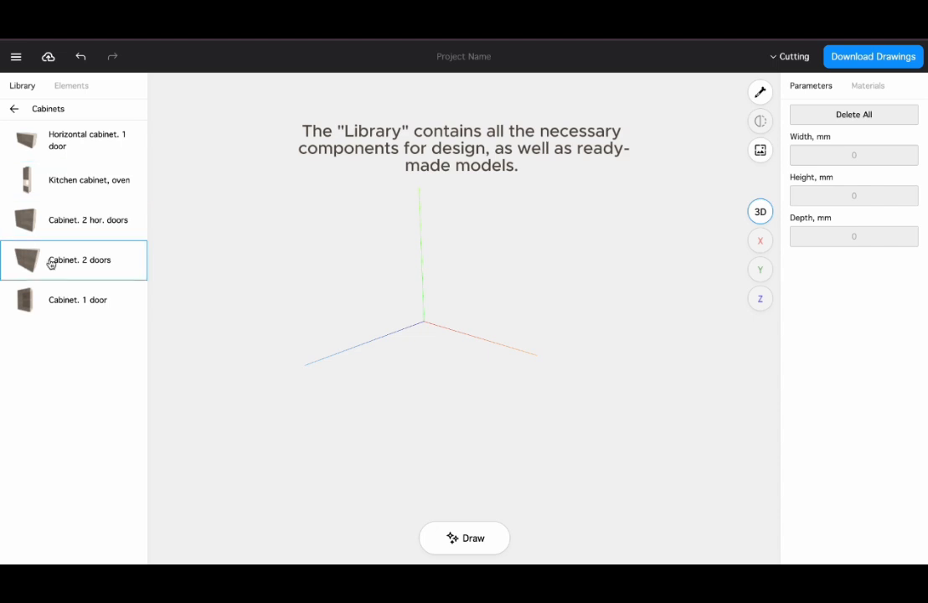
left_click_drag(50, 265, 461, 344)
left_click_drag(406, 382, 503, 369)
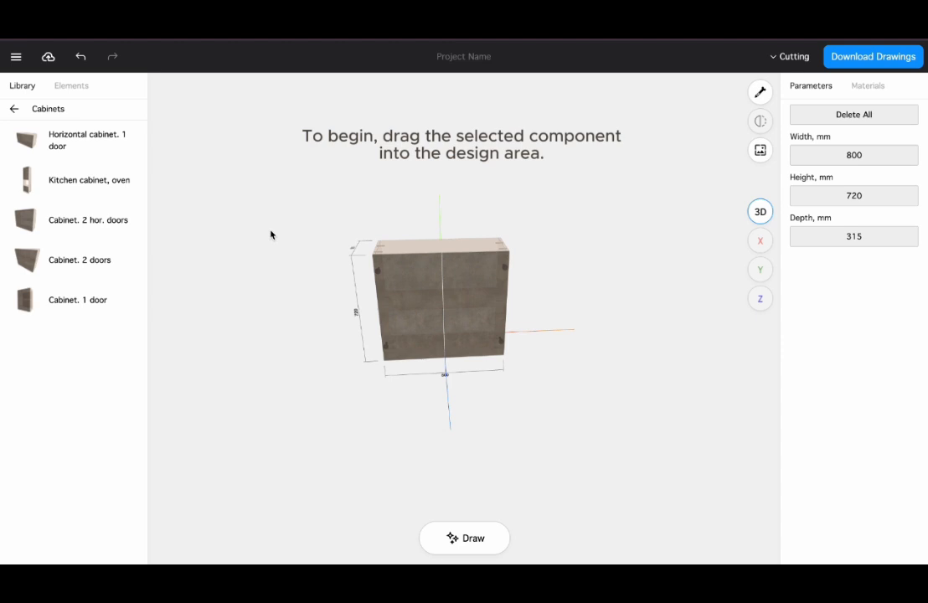
Open the element list, expand the cabinet's group and select its panels and a facade in turn
left_click(71, 86)
left_click(18, 110)
left_click(7, 112)
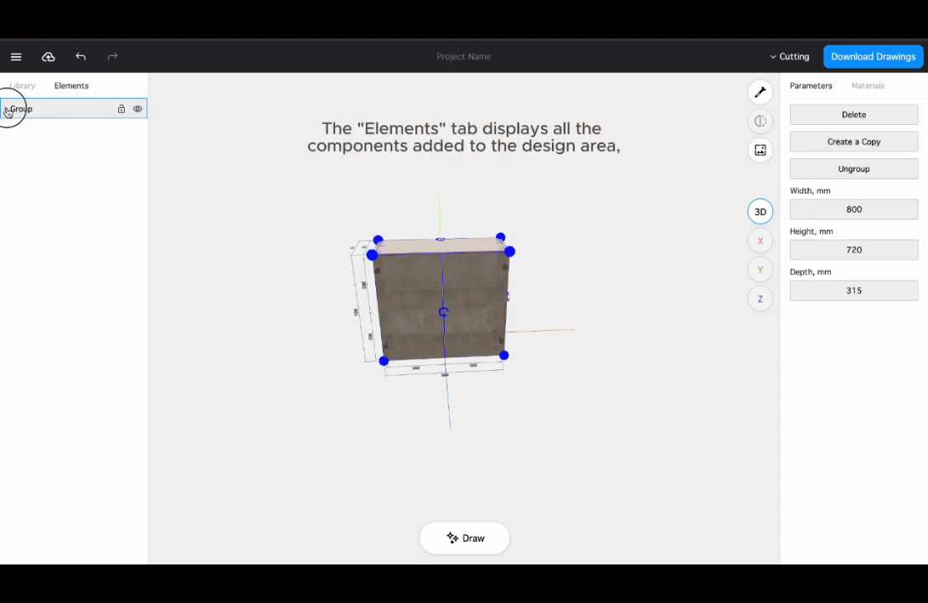
left_click(591, 296)
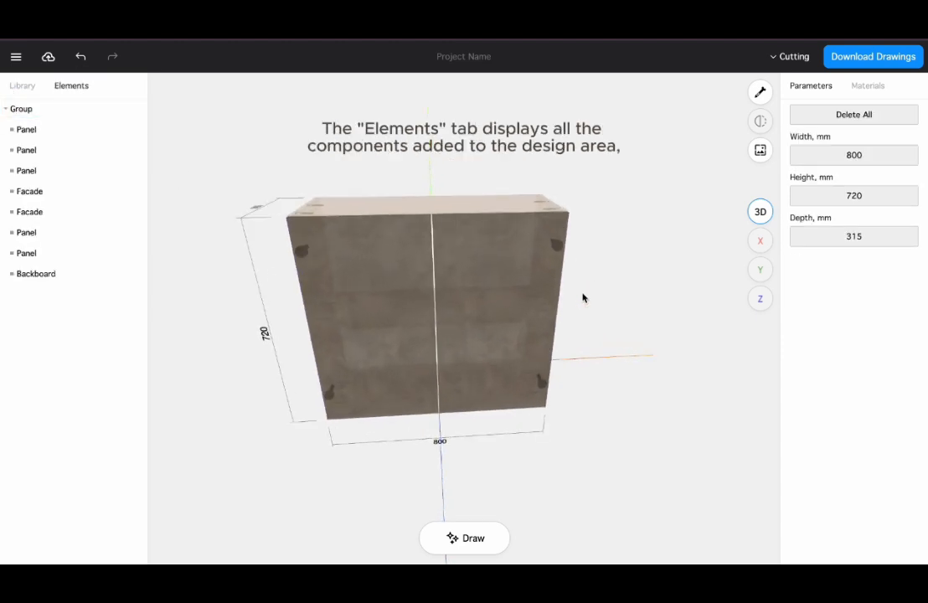
left_click(52, 138)
left_click(57, 171)
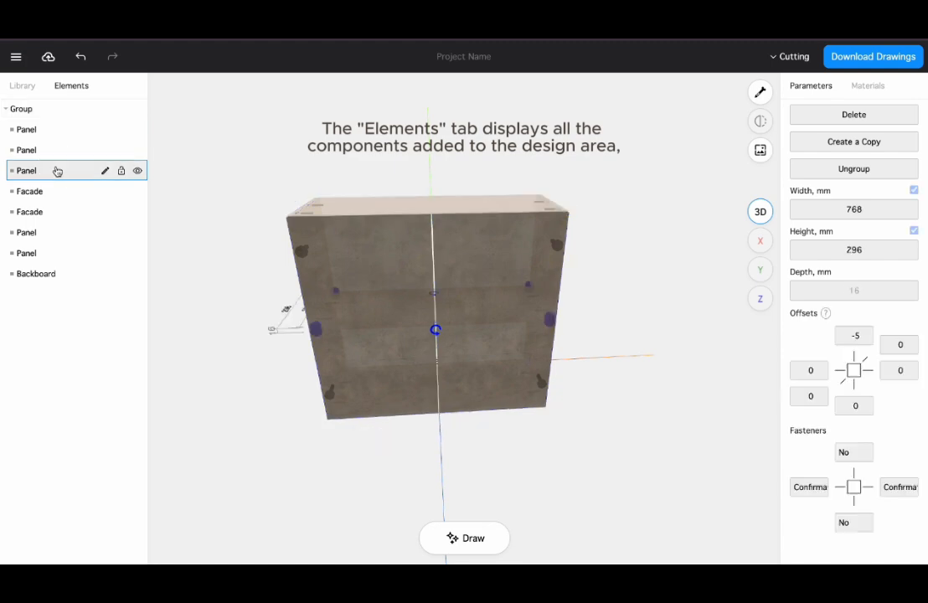
left_click(57, 191)
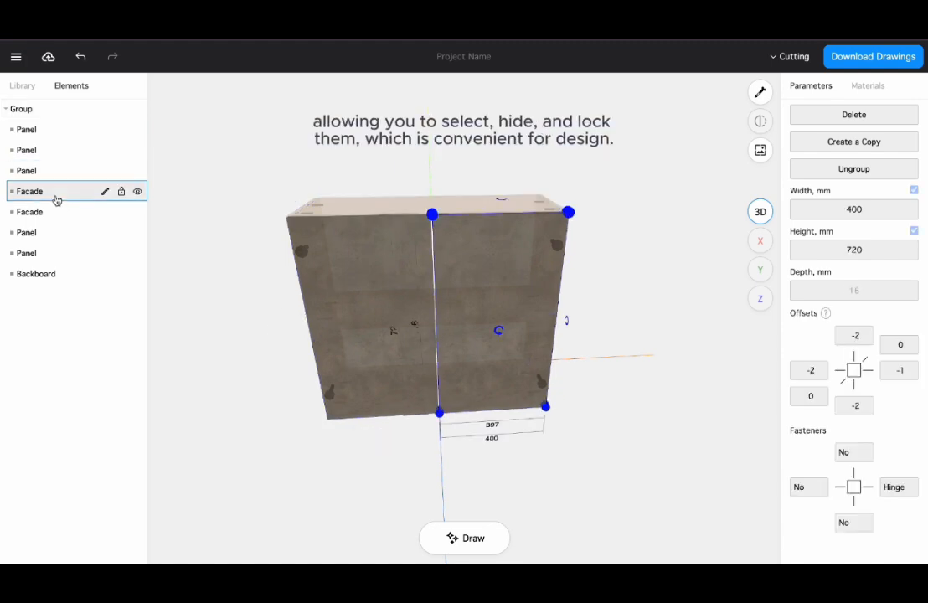
Lock the first facade and set its element type to Facade
left_click(121, 193)
left_click(108, 193)
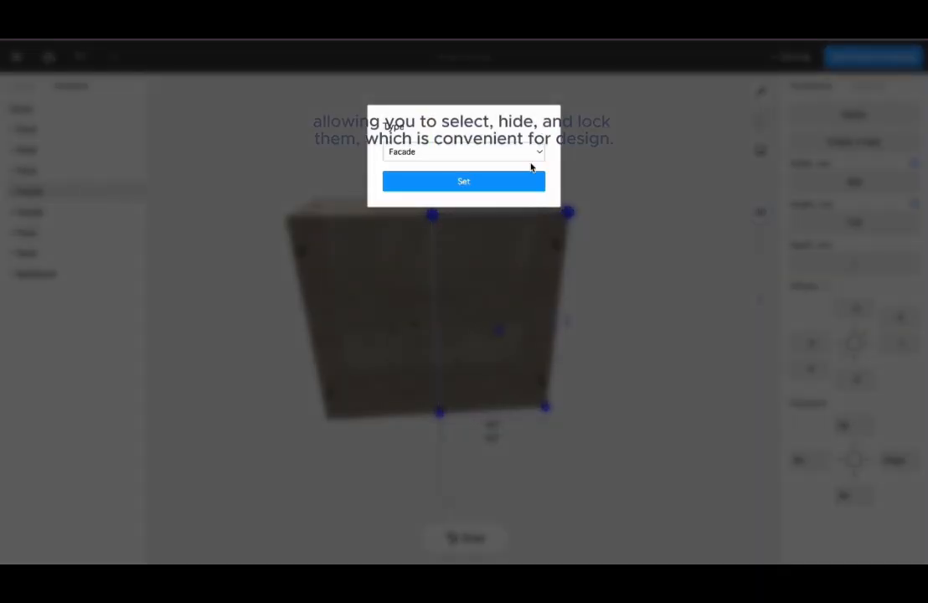
left_click(523, 154)
left_click(522, 153)
left_click(478, 182)
Hide the first facade and select the second facade in the element list
left_click(84, 195)
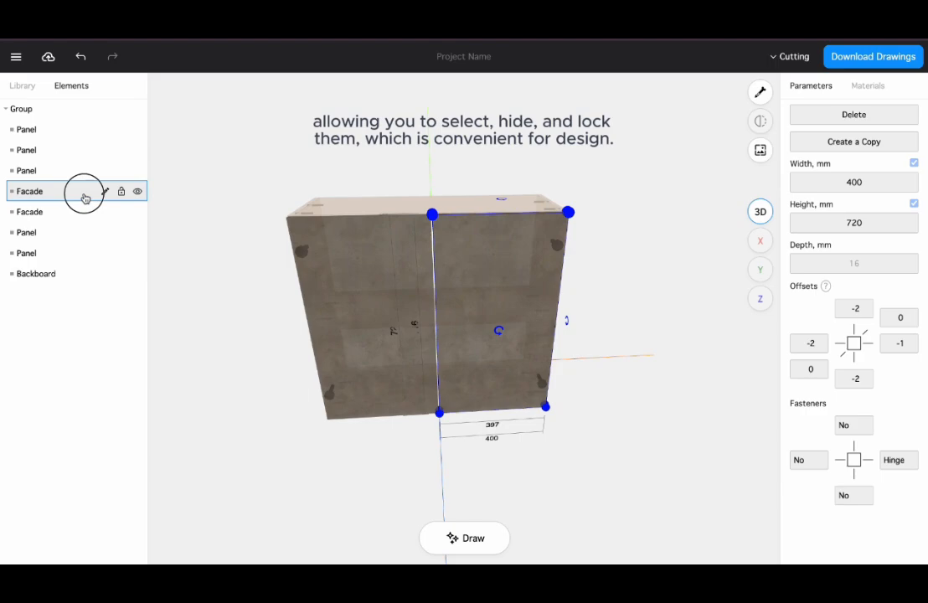
left_click(138, 192)
left_click(49, 211)
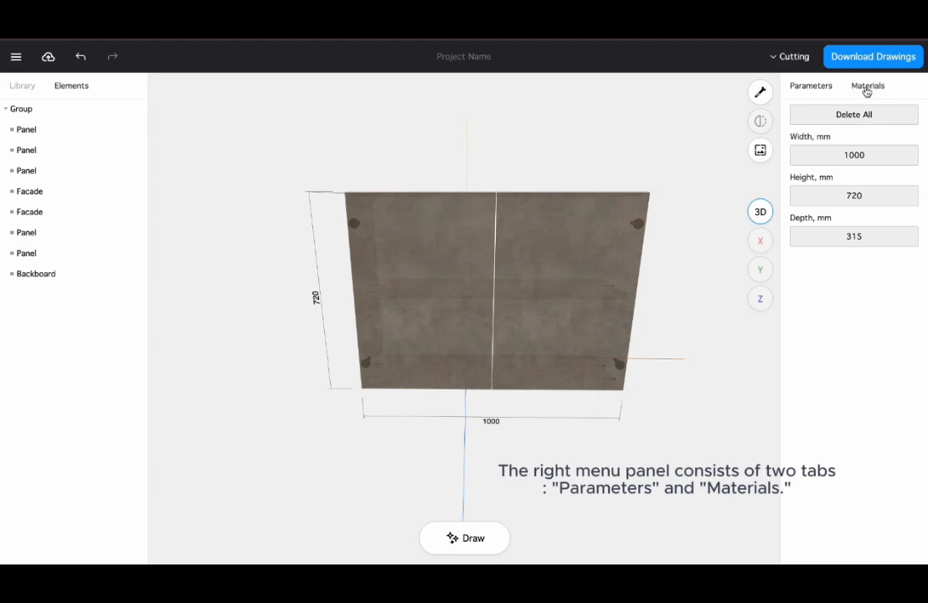
Set the cabinet's width to 800 mm
left_click(839, 157)
left_click(425, 150)
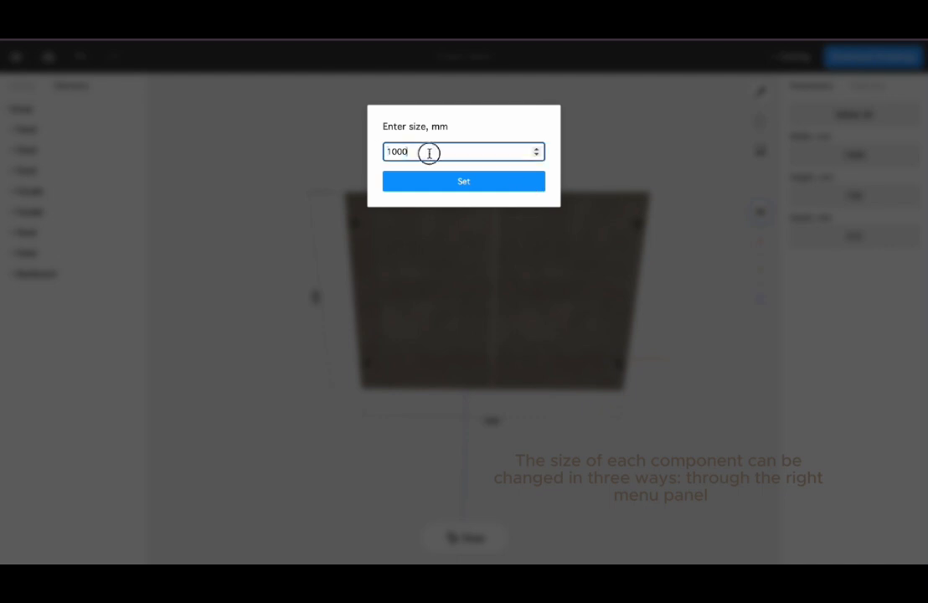
left_click_drag(425, 151, 364, 157)
type("800")
left_click(410, 181)
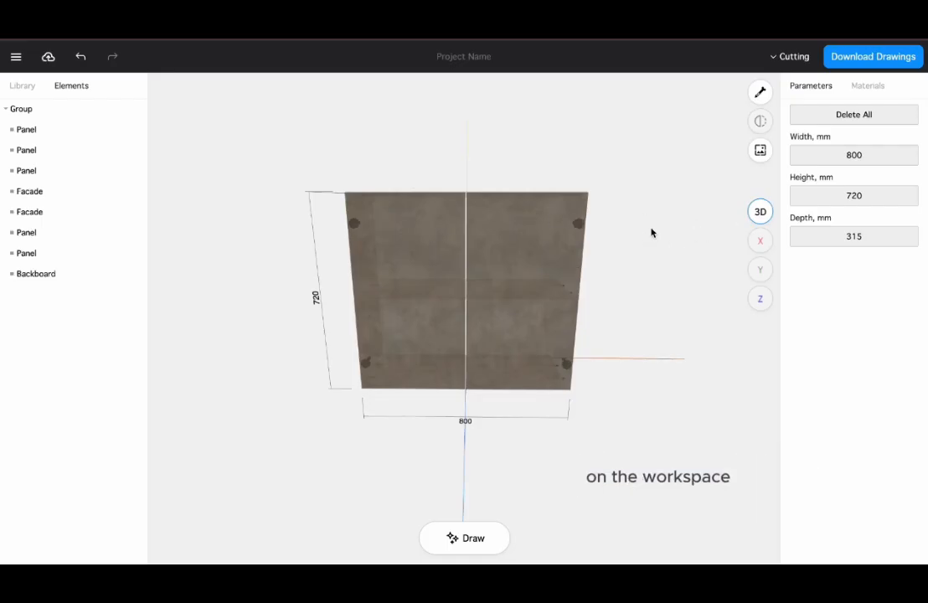
Select the cabinet and set its upper compartment dimension to 450 mm directly on the model
left_click(546, 239)
mouse_move(586, 193)
left_mouse_down()
mouse_move(690, 158)
mouse_move(579, 191)
left_mouse_up()
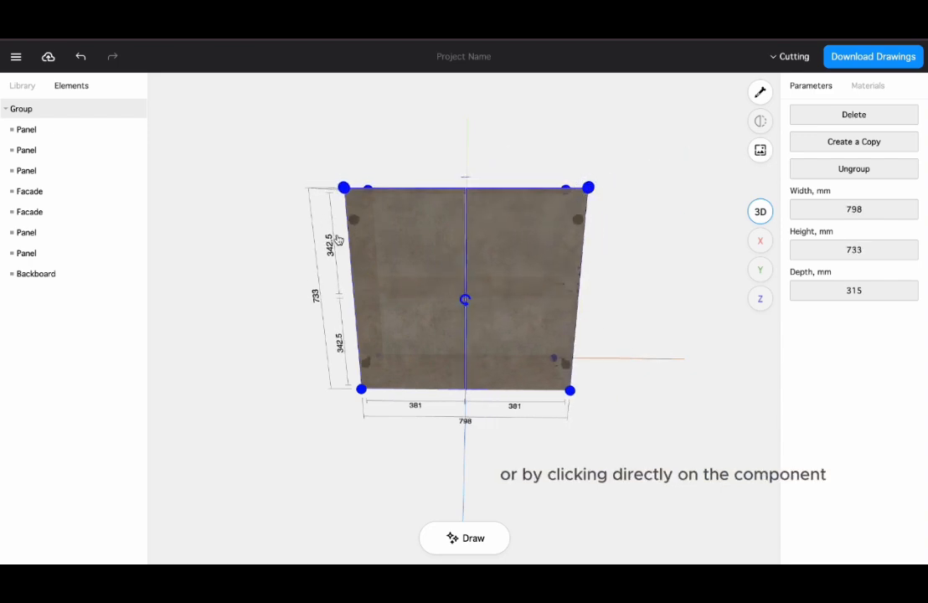
left_click(330, 253)
left_click_drag(410, 154, 369, 159)
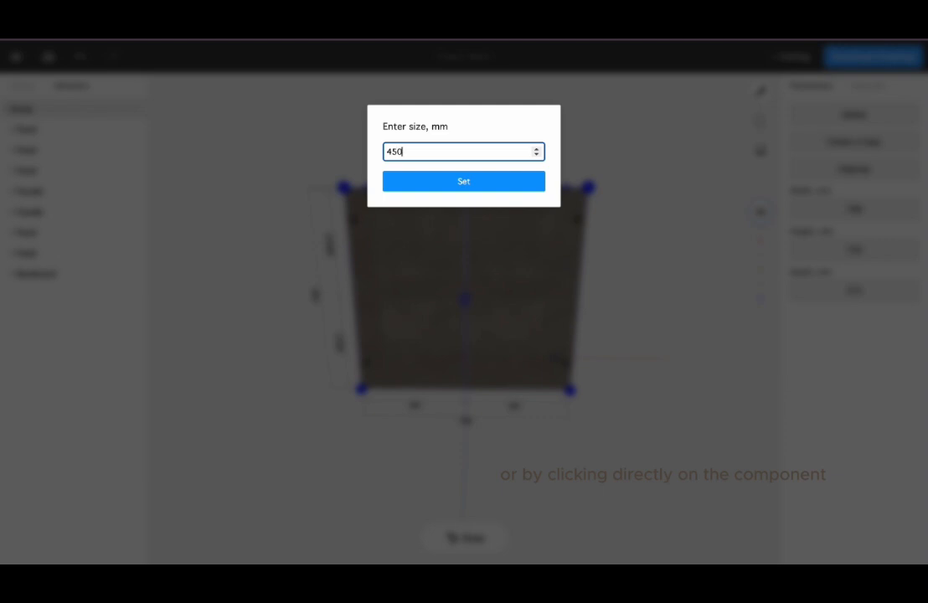
type("450")
left_click(402, 183)
left_click(590, 489)
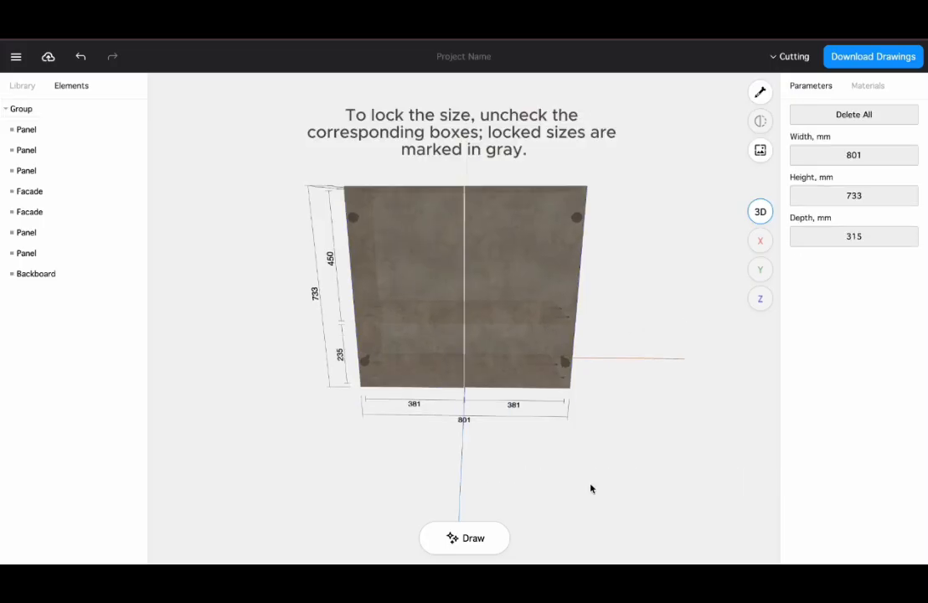
Try to resize the right facade by dragging its lower corner handle
left_click(559, 267)
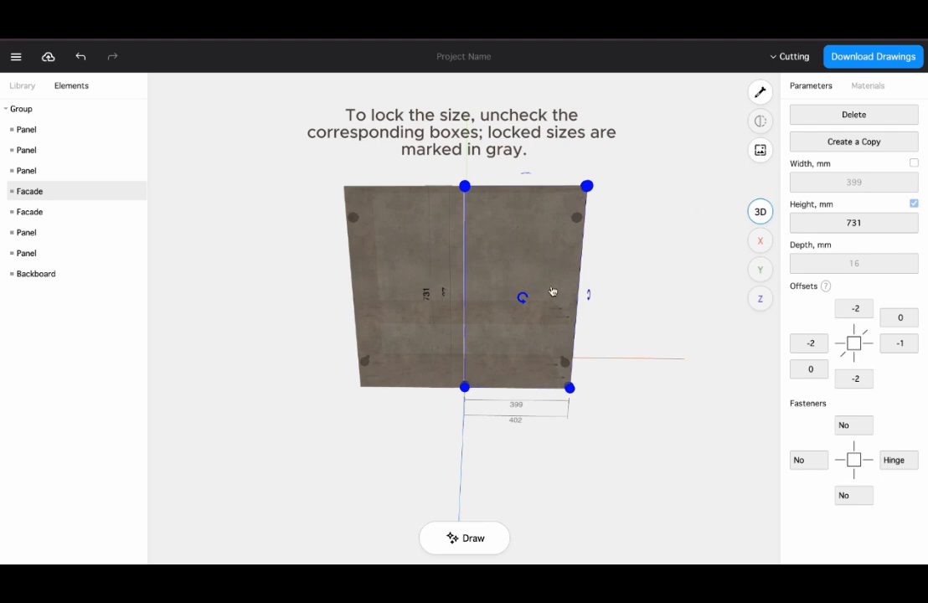
left_click_drag(569, 391, 599, 391)
left_click(589, 495)
Change the first edge banding material to the wood decor H2033_10
left_click(859, 90)
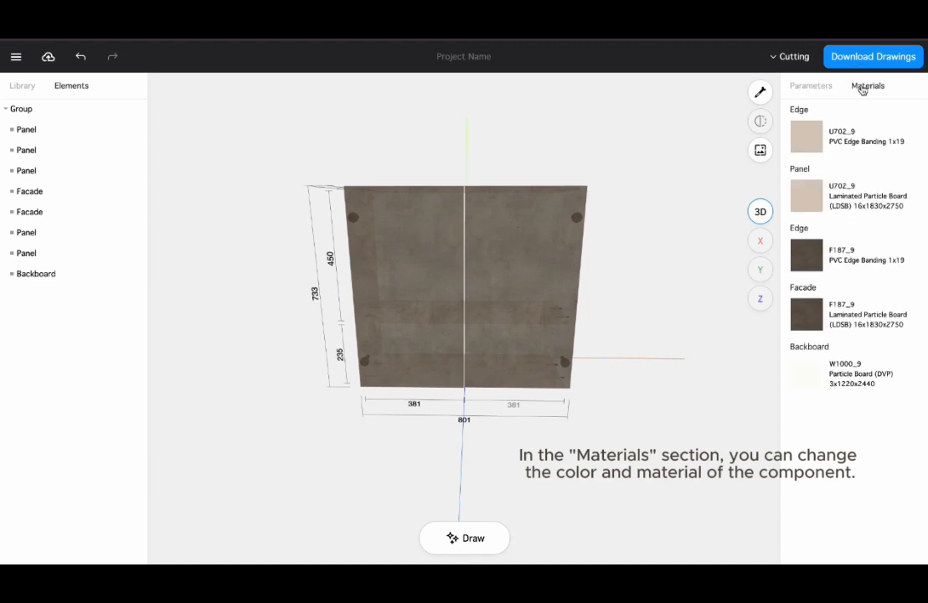
left_click(836, 138)
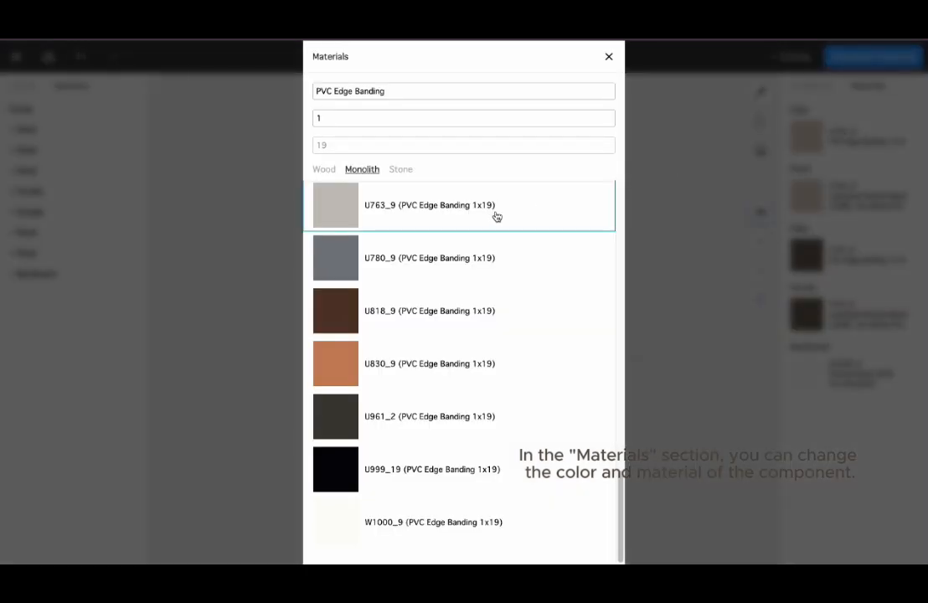
left_click(323, 169)
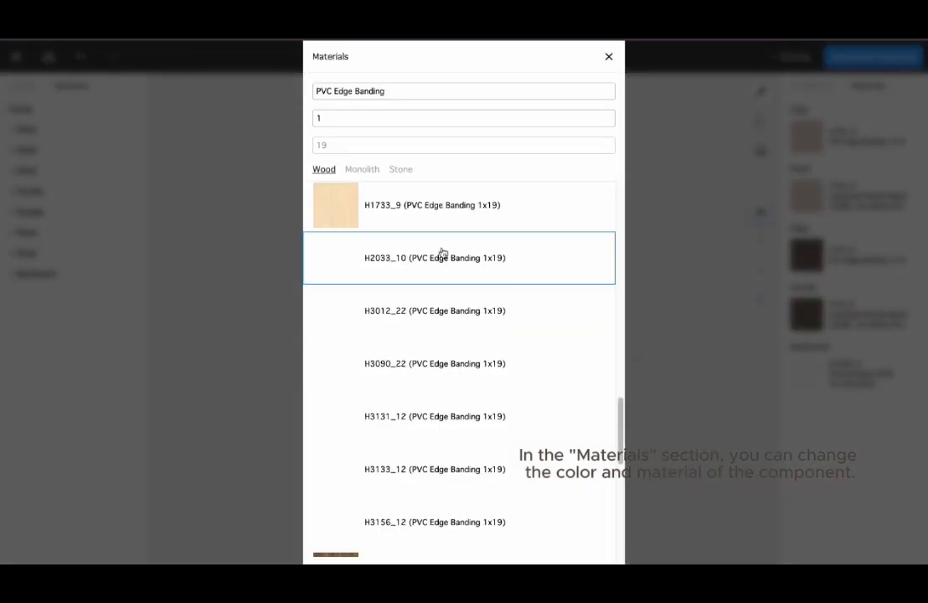
left_click(468, 276)
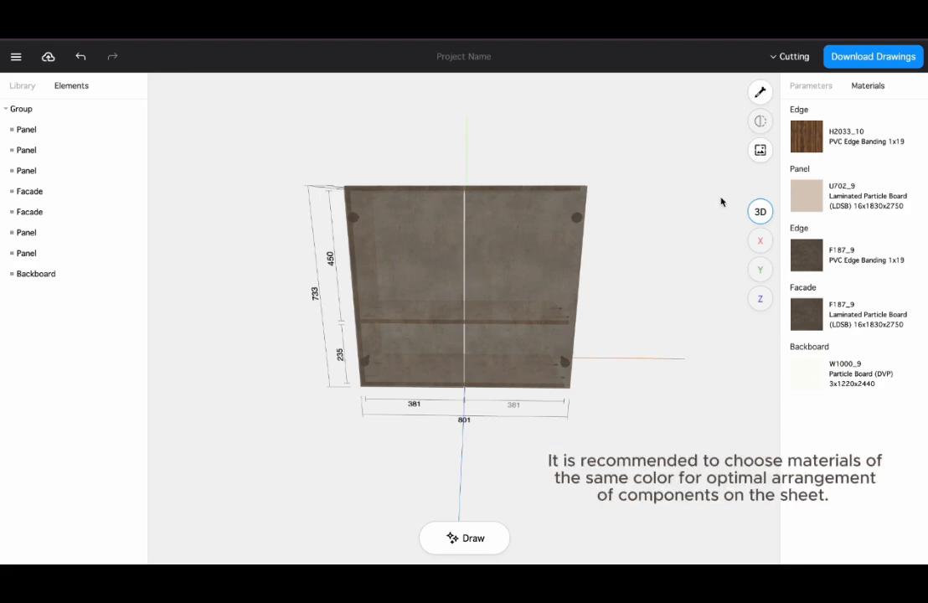
Set the panel material and the second edge banding to H2033_10
left_click(872, 187)
left_click(440, 275)
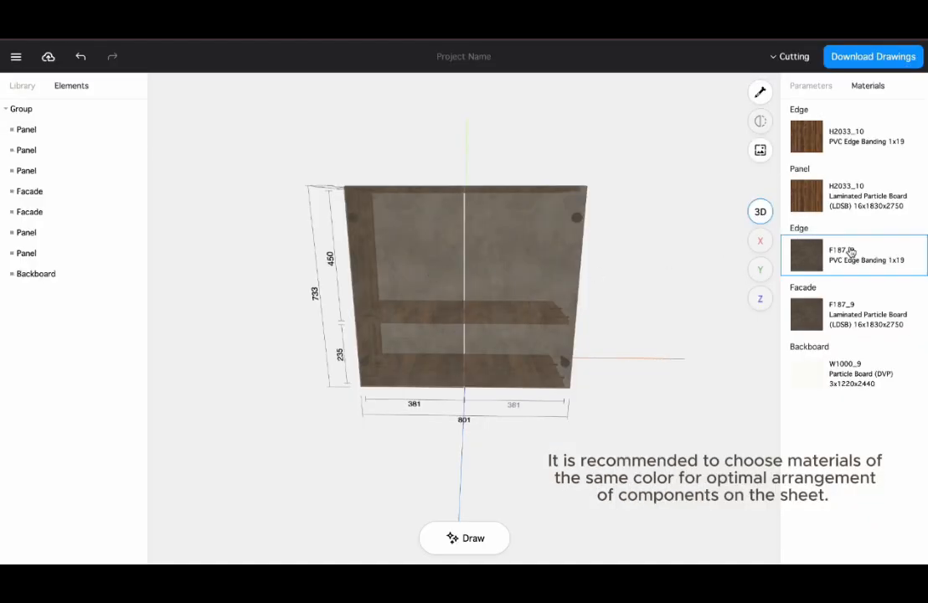
left_click(876, 260)
left_click(435, 276)
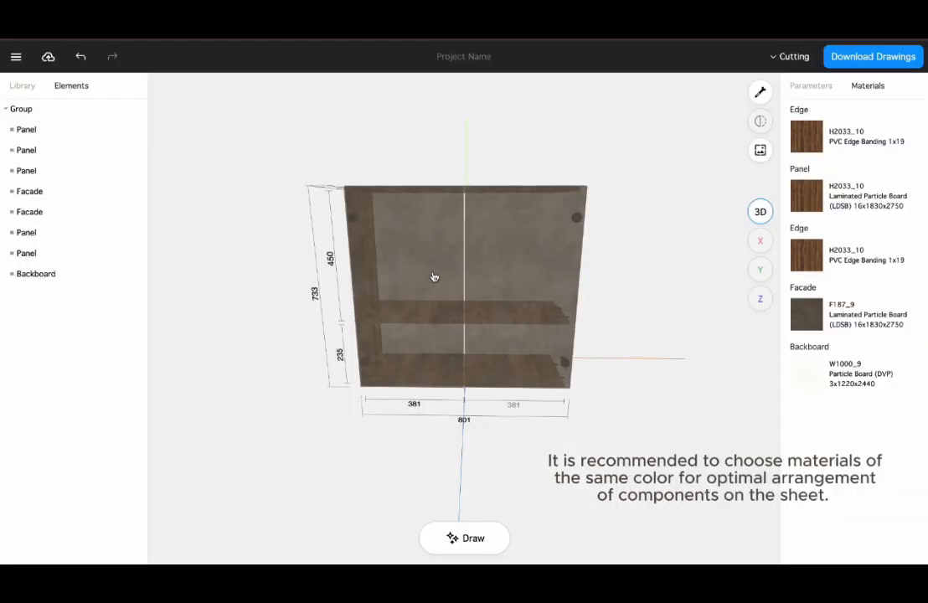
Set the facade material to H2033_10 Laminated Particle Board
left_click(795, 303)
left_click(418, 256)
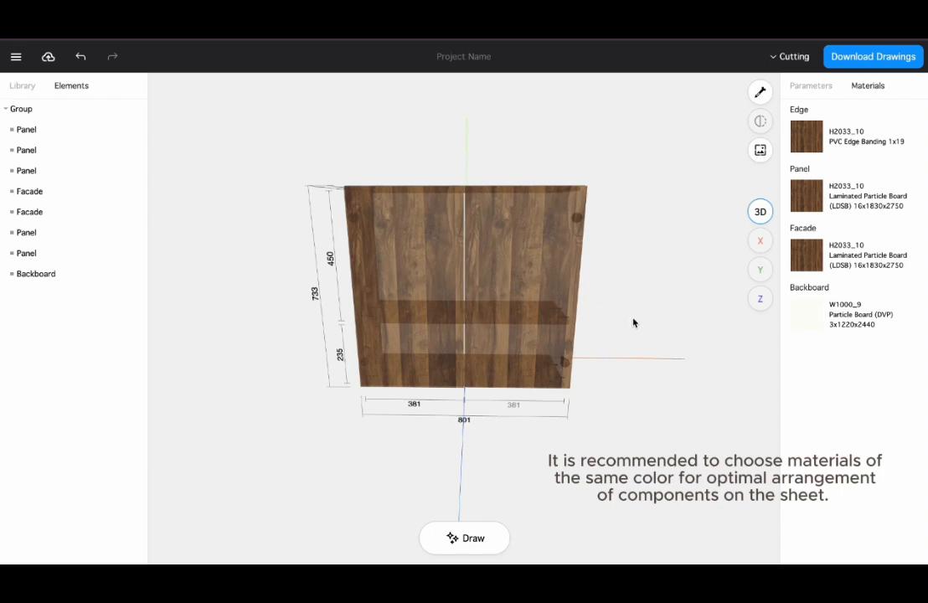
left_click_drag(701, 336, 203, 327)
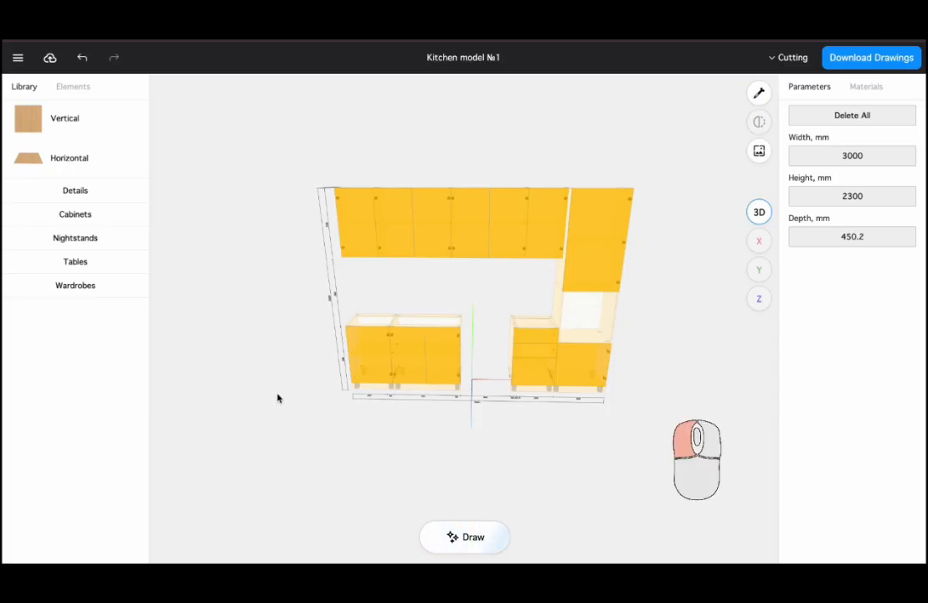
Move the 800 mm base cabinet of the kitchen model to the right
left_click_drag(277, 395, 769, 378)
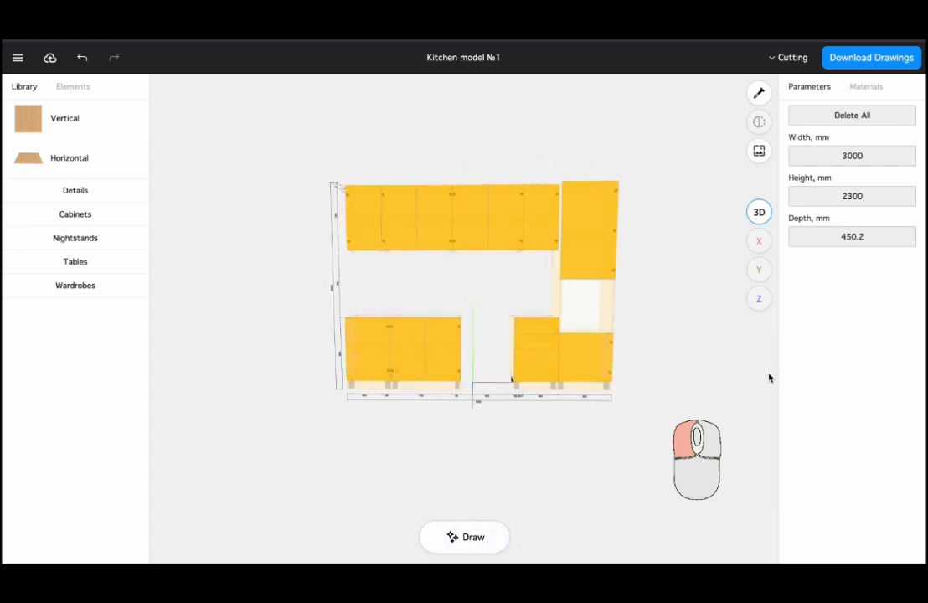
left_click(458, 361)
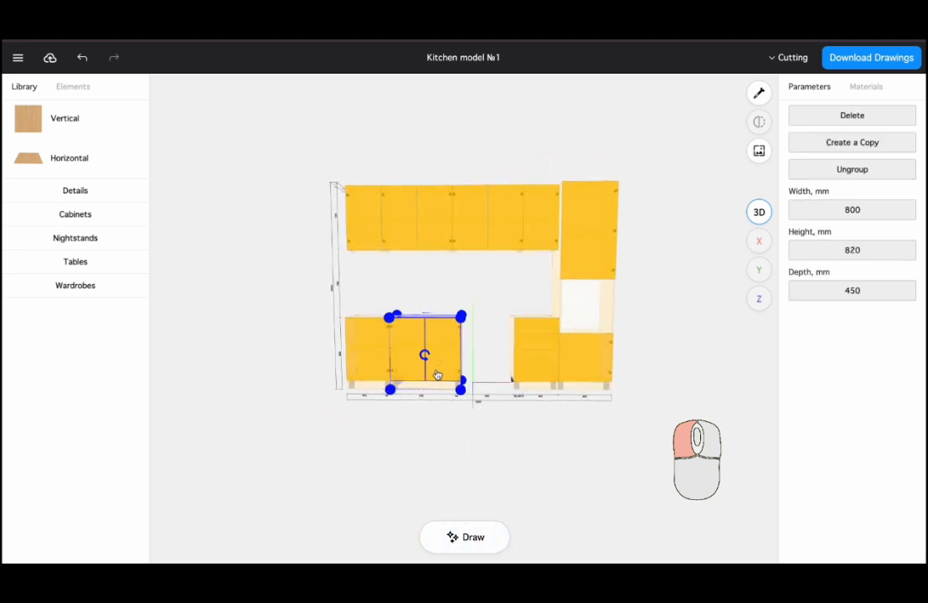
left_click_drag(436, 374, 489, 367)
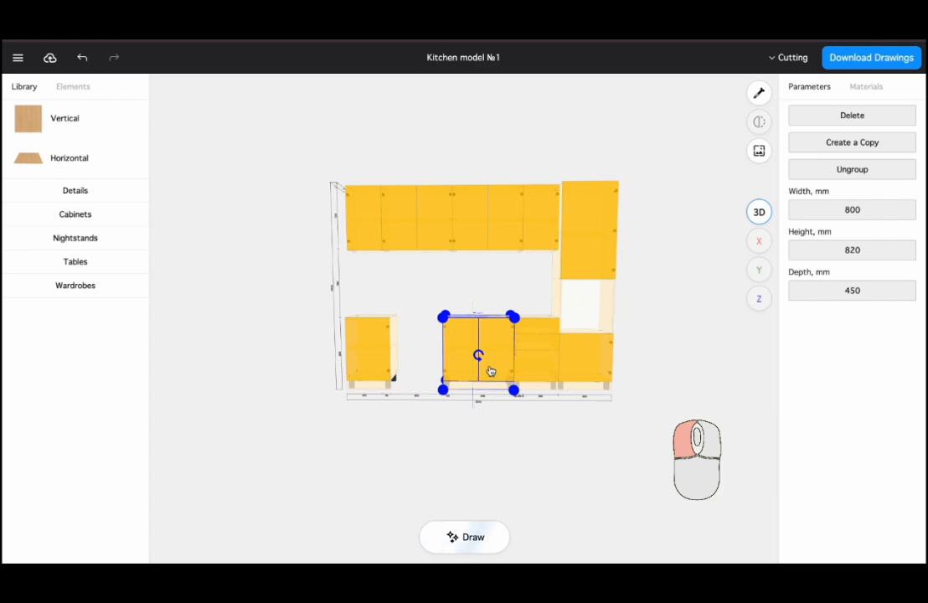
Inspect the kitchen model in the X and Y orthographic views
left_click(650, 345)
scroll(498, 338, "up", 4)
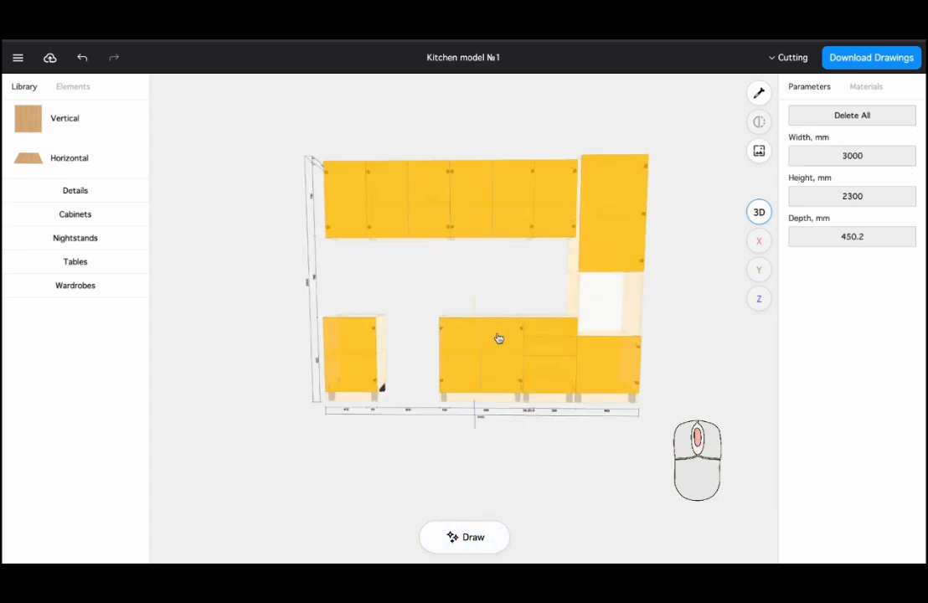
mouse_move(490, 345)
right_mouse_down()
mouse_move(534, 333)
mouse_move(441, 321)
mouse_move(446, 386)
mouse_move(527, 359)
mouse_move(499, 327)
mouse_move(478, 352)
mouse_move(505, 342)
right_mouse_up()
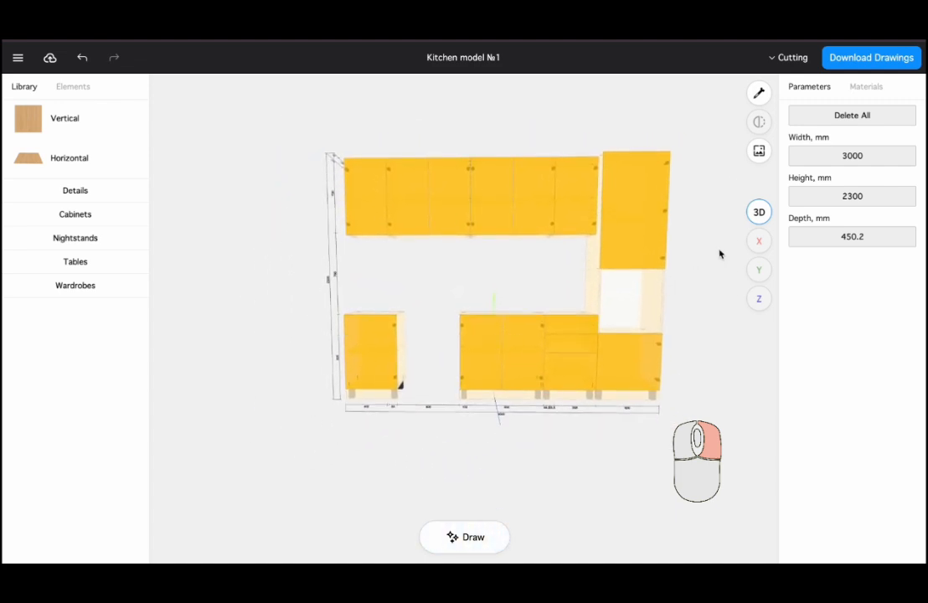
left_click(757, 242)
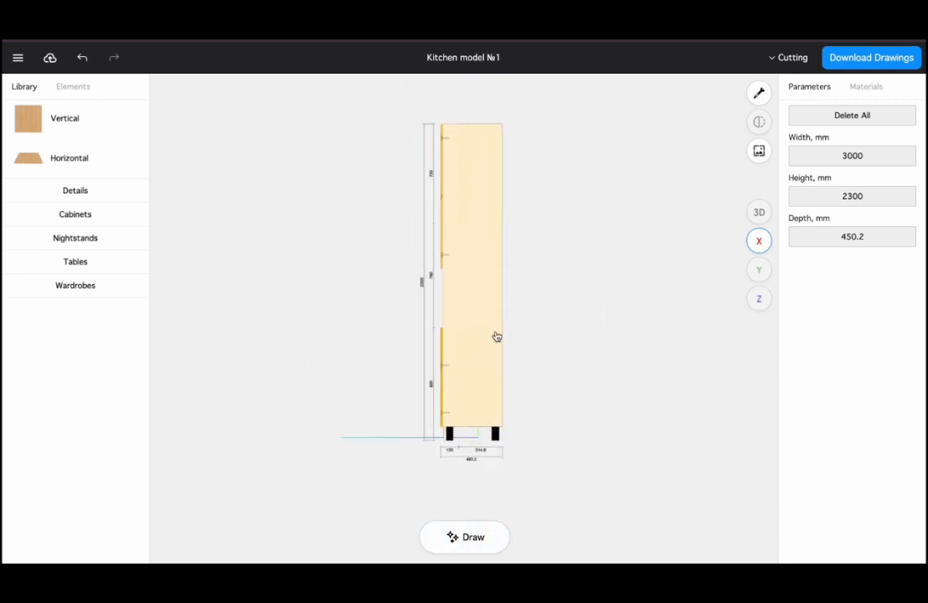
left_click(491, 336)
left_click(753, 272)
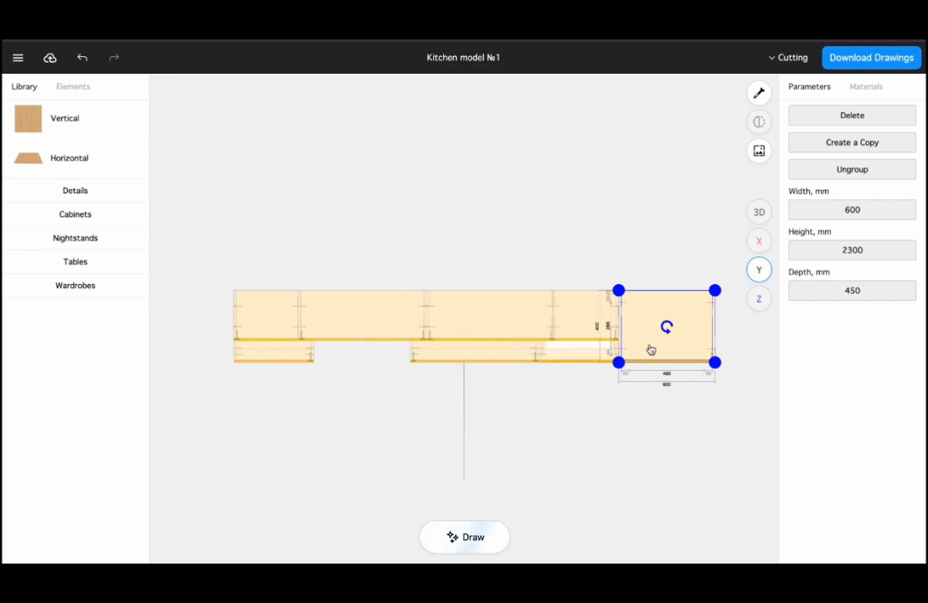
In the Y view, move the 800 mm base cabinet left against the leftmost base cabinet
left_click_drag(495, 359, 410, 349)
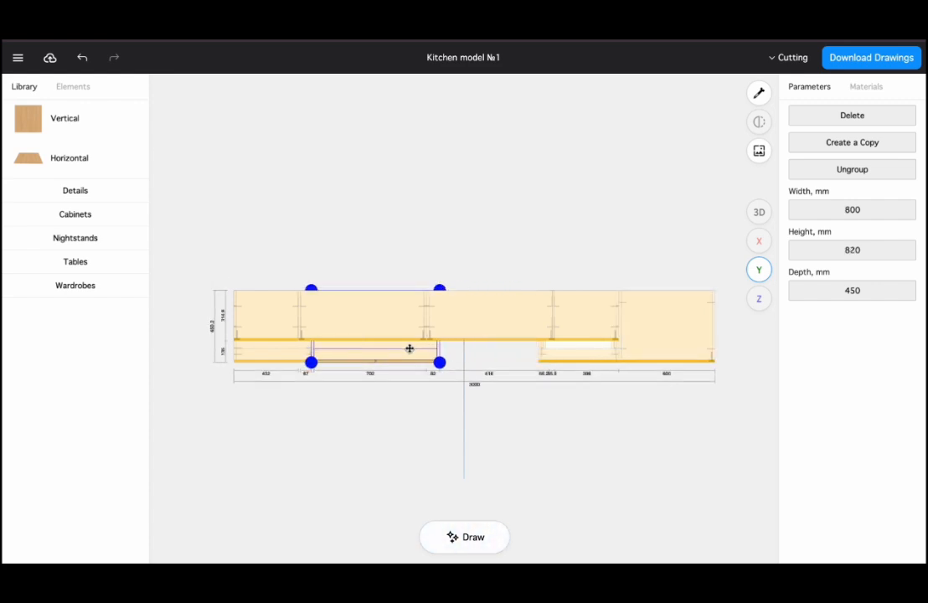
left_click(501, 404)
Switch to the Z view and select the 800 mm base cabinet
left_click(759, 298)
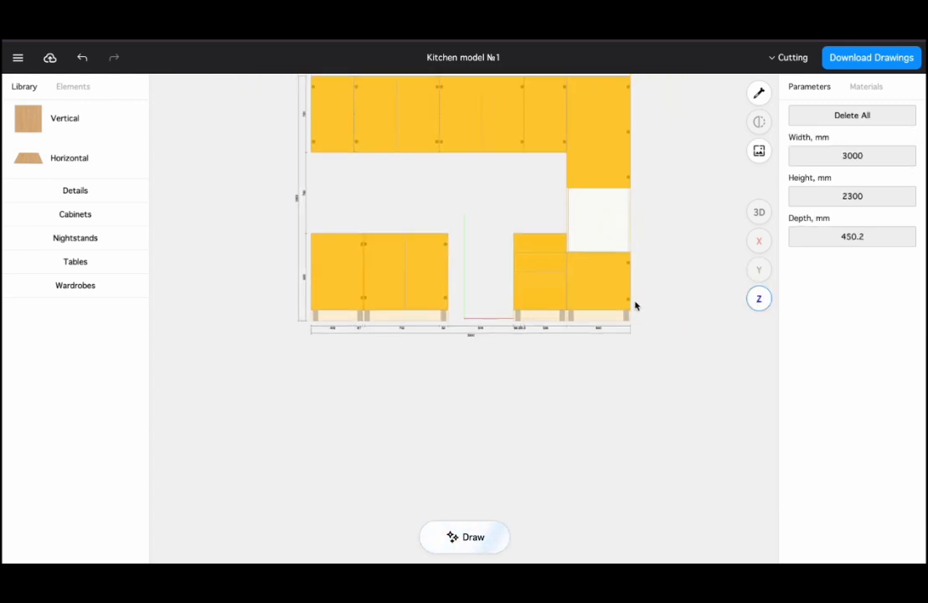
left_click(456, 395)
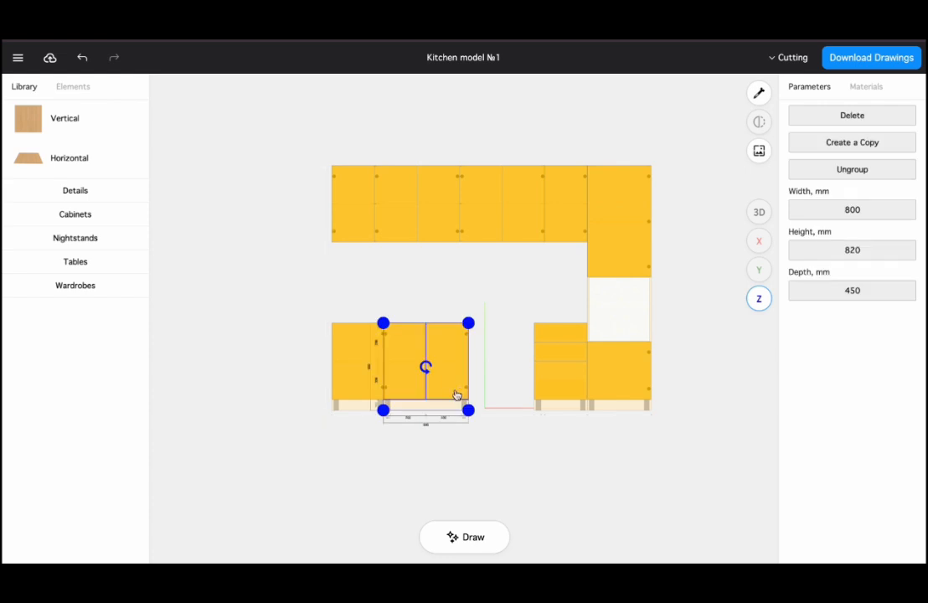
In the Z view, move the 800 mm base cabinet right until it sits against the three-drawer cabinet
left_click_drag(457, 396, 513, 388)
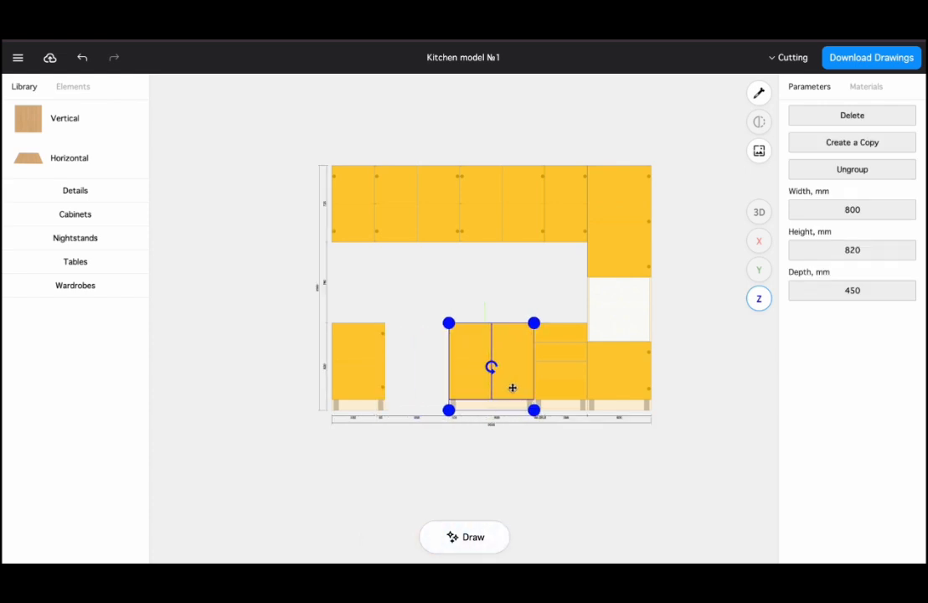
left_click(501, 438)
Switch the kitchen model to the 3D view and toggle the transparency display
left_click(759, 213)
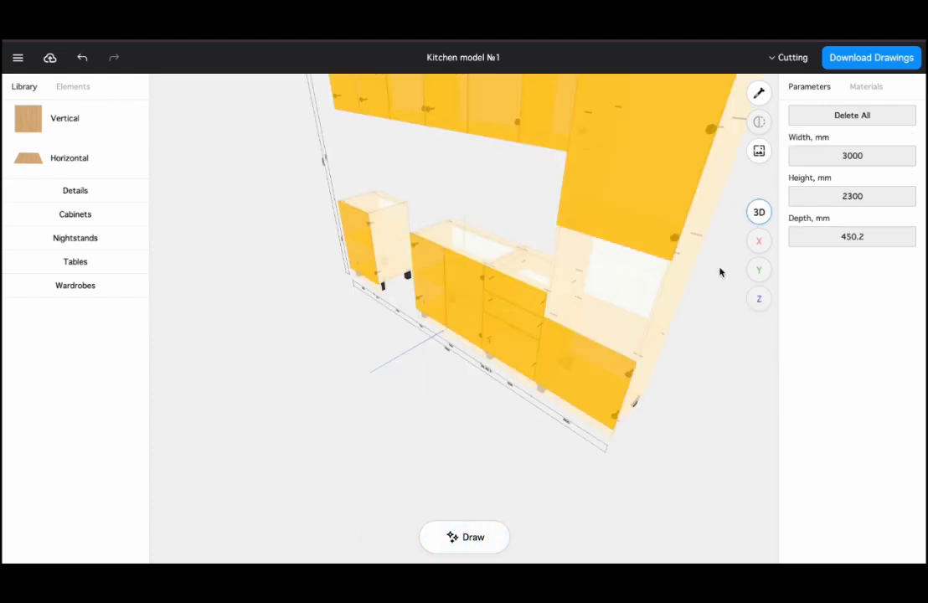
left_click_drag(435, 423, 489, 477)
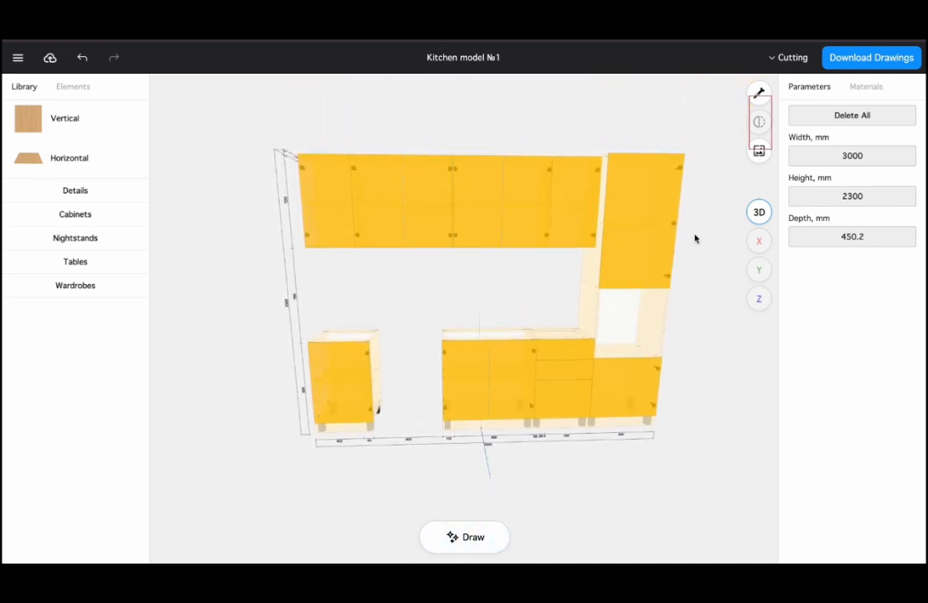
left_click(757, 97)
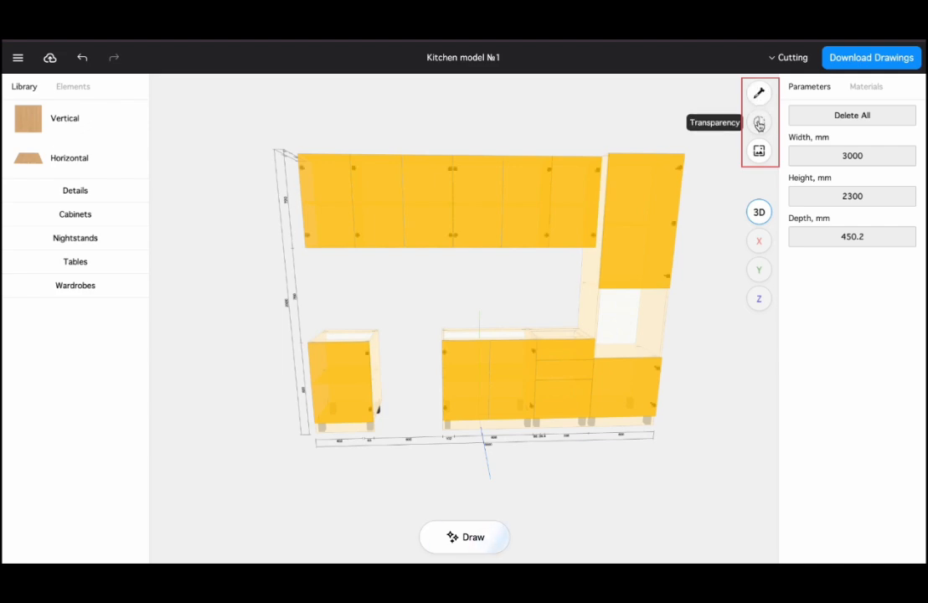
left_click(758, 123)
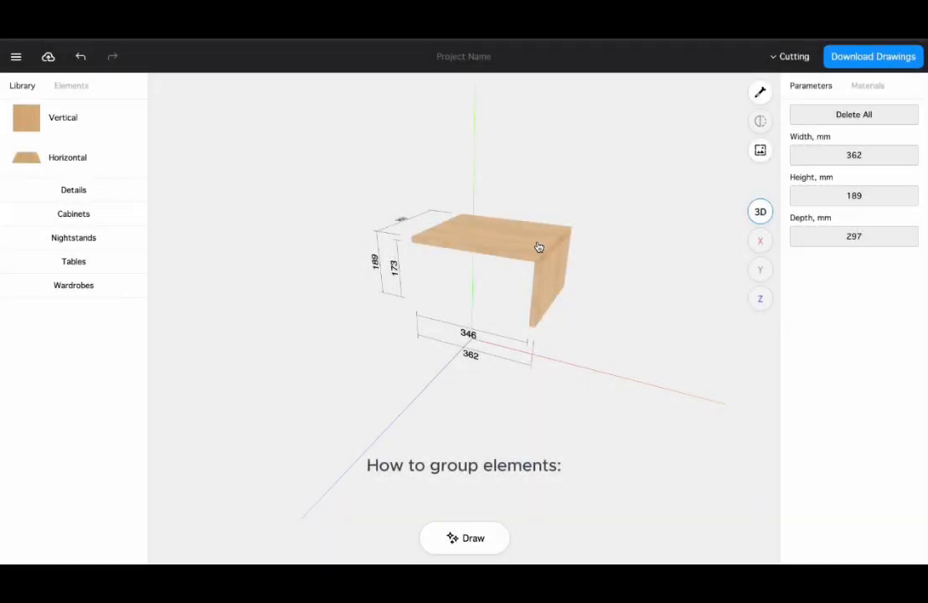
Select the horizontal top panel and the vertical side panel together and combine them into a group
left_click(539, 247)
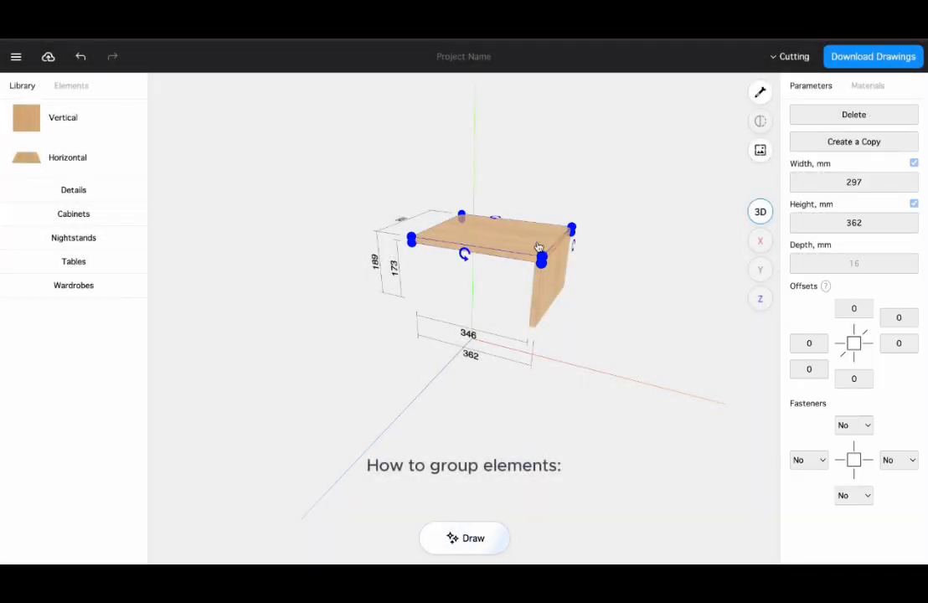
left_click(548, 290)
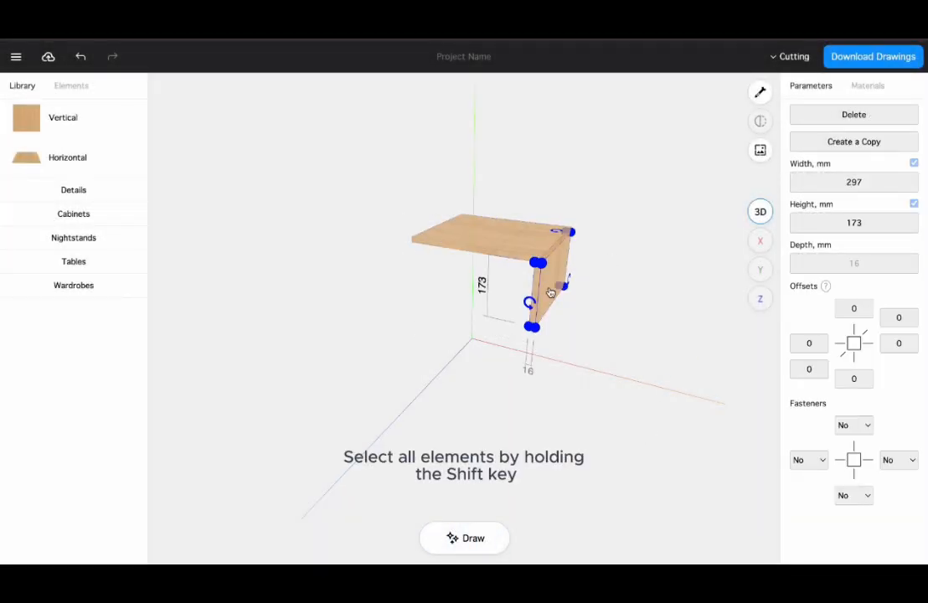
left_click(491, 241, "shift")
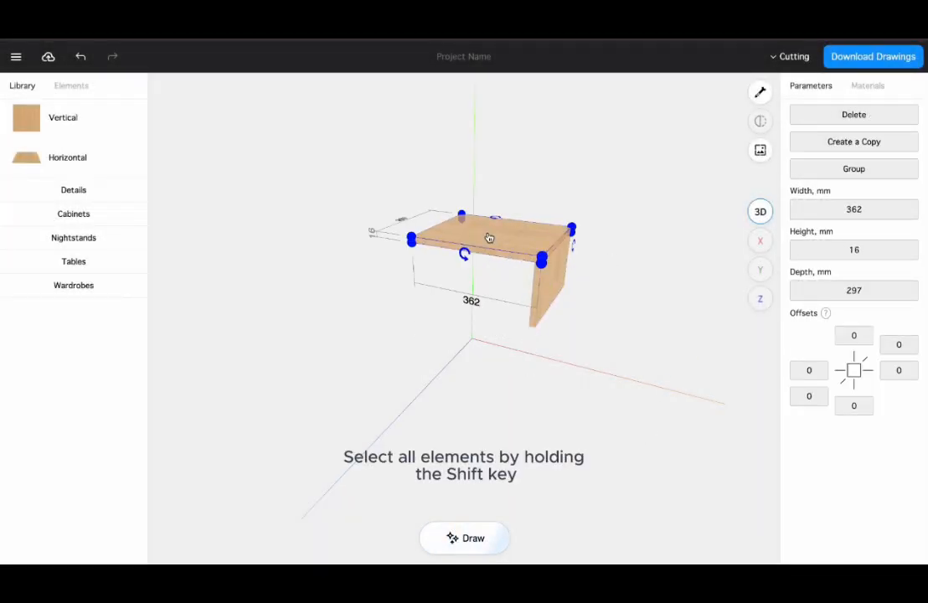
left_click(835, 171)
Resize the group by a corner handle to about 307 mm wide and 205 mm high
left_click_drag(576, 325, 607, 321)
left_click(553, 275)
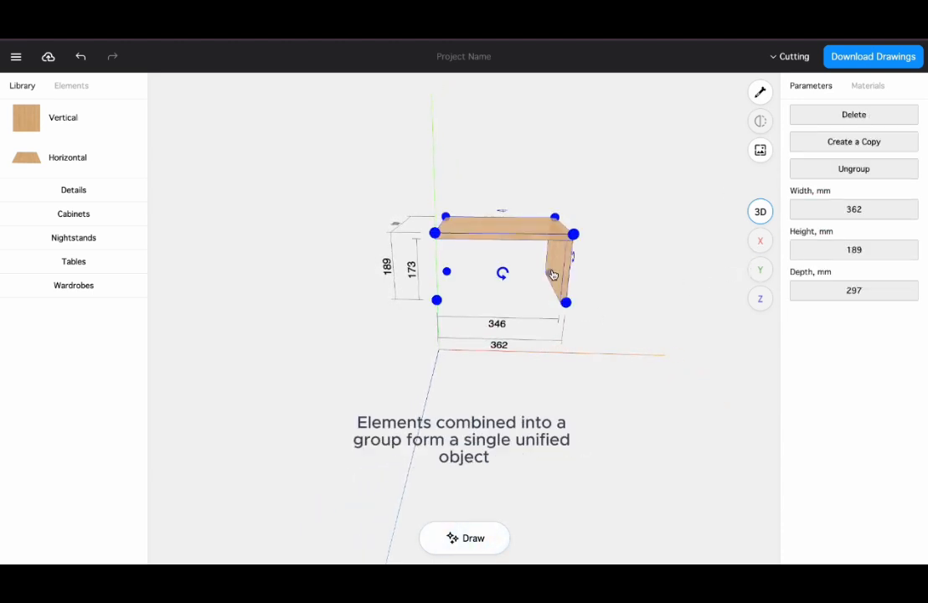
left_click_drag(571, 237, 552, 227)
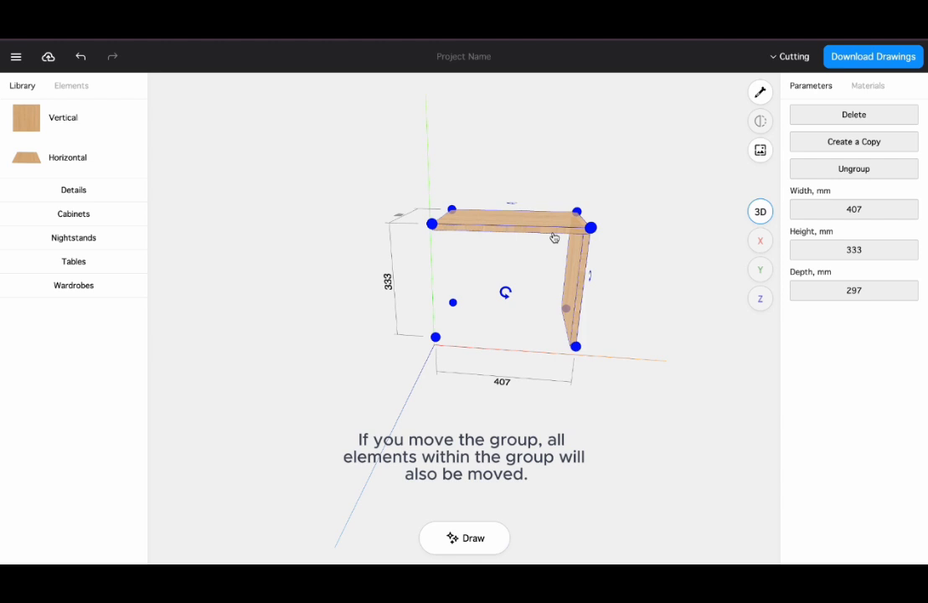
mouse_move(554, 238)
left_mouse_down()
mouse_move(545, 249)
mouse_move(495, 198)
mouse_move(584, 199)
mouse_move(552, 304)
mouse_move(504, 263)
mouse_move(539, 245)
left_mouse_up()
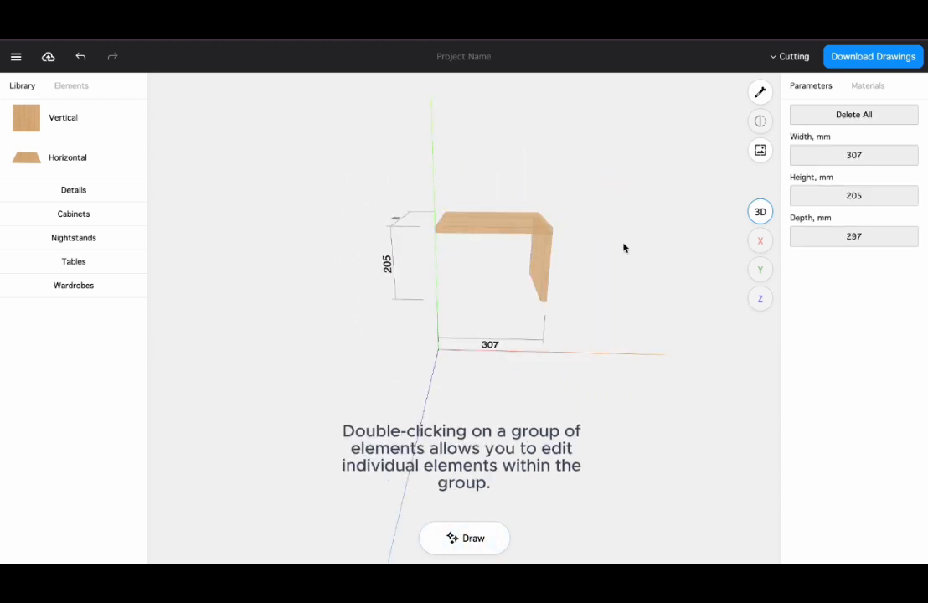
Edit the vertical panel inside the group, moving it to about 183 mm from the left end and shortening it
double_click(542, 273)
left_click_drag(543, 272, 516, 265)
left_click_drag(506, 303, 510, 343)
left_click(553, 325)
left_click_drag(597, 326, 507, 310)
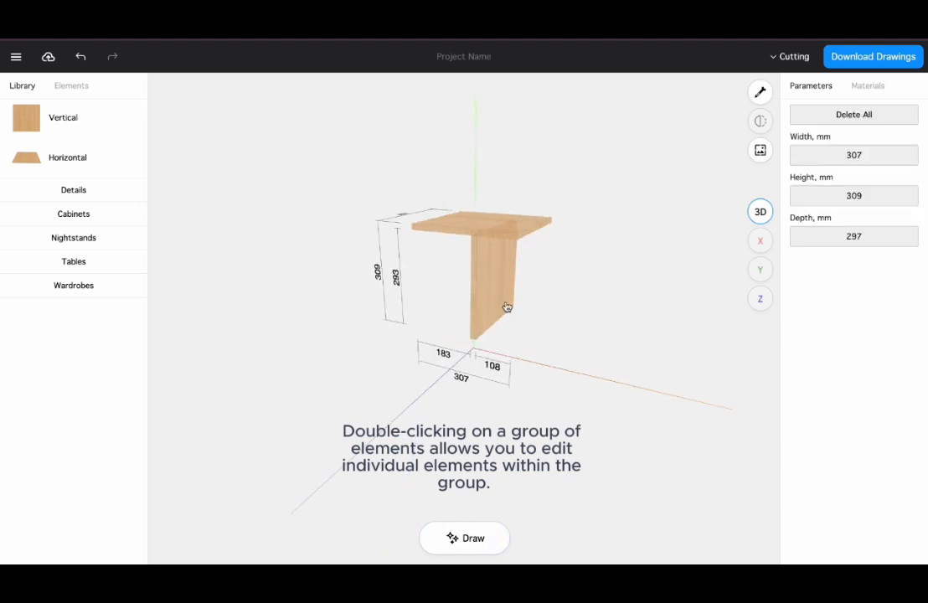
double_click(485, 327)
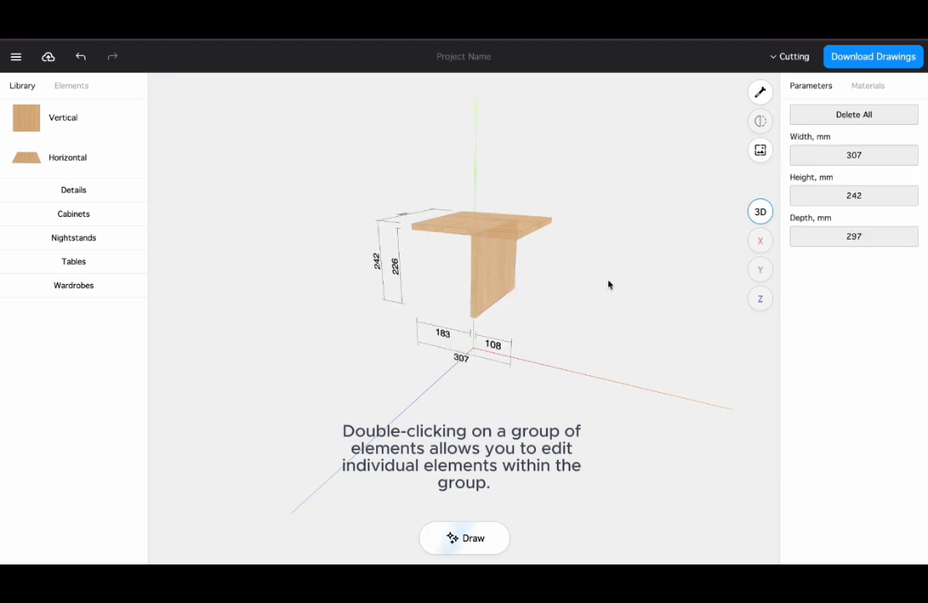
Ungroup the two panels and move the vertical panel out to the right
left_click(507, 268)
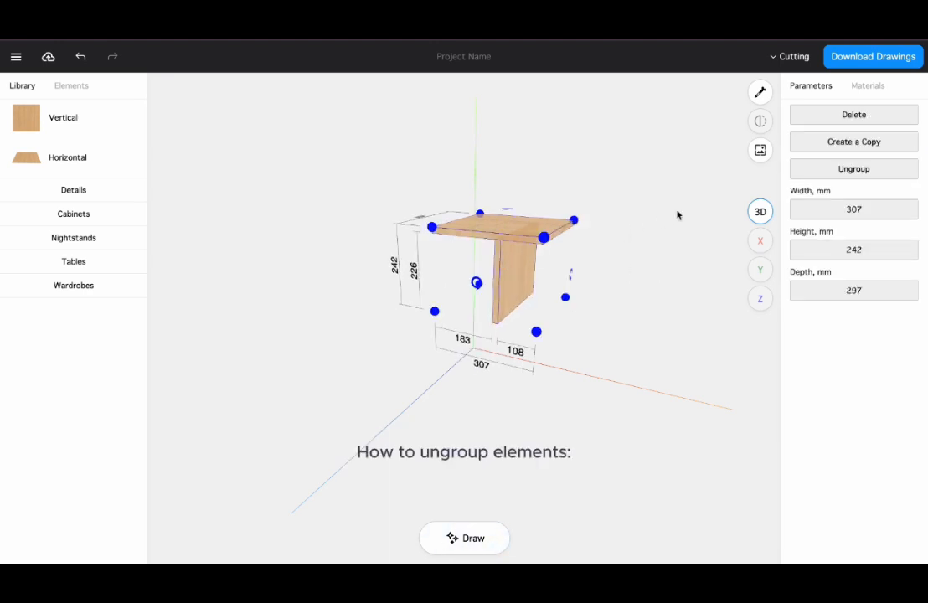
left_click(839, 175)
left_click(515, 281)
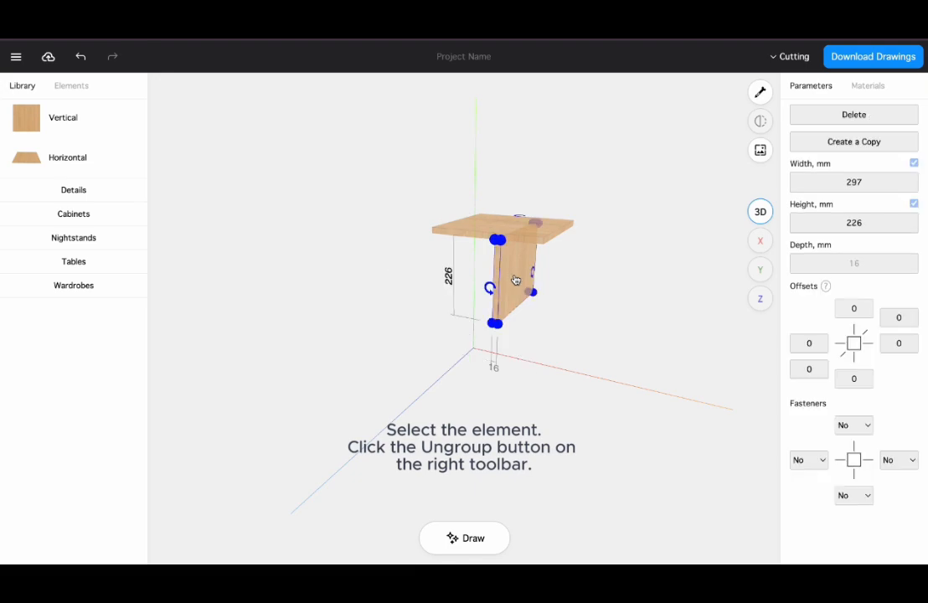
left_click_drag(512, 276, 596, 276)
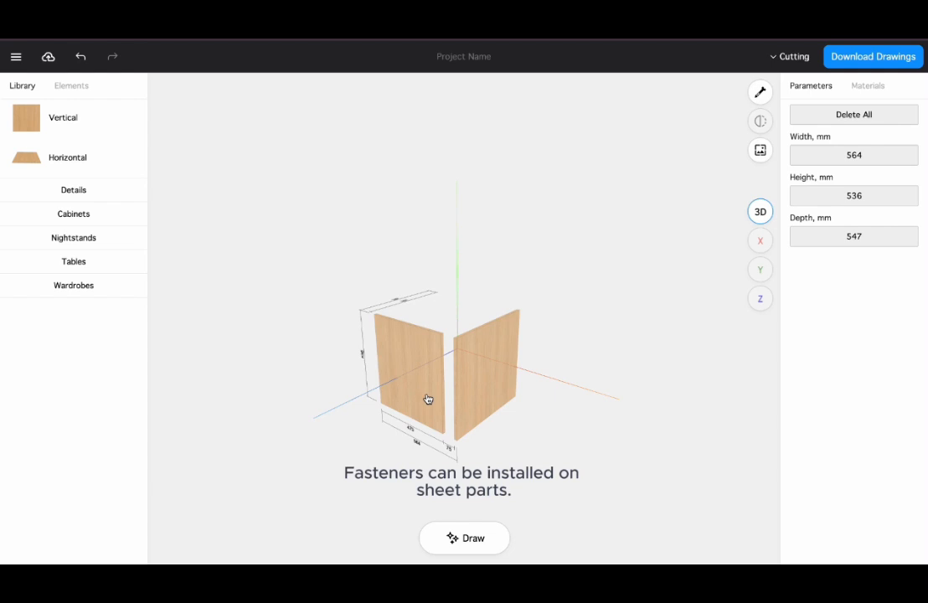
Move the left vertical panel so its edge meets the other panel, forming a corner joint
left_click(428, 399)
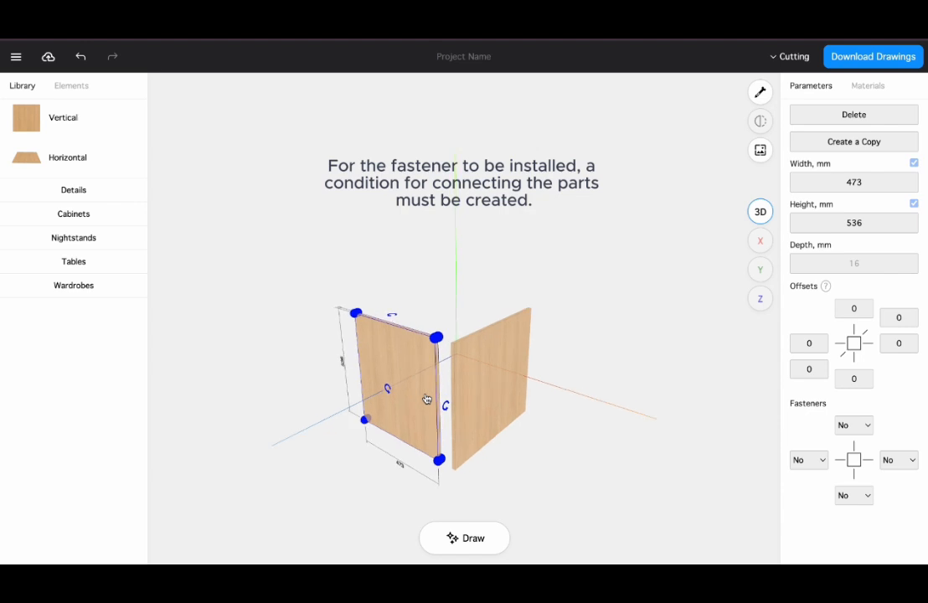
scroll(426, 399, "up", 5)
left_click_drag(377, 415, 404, 423)
left_click(431, 332)
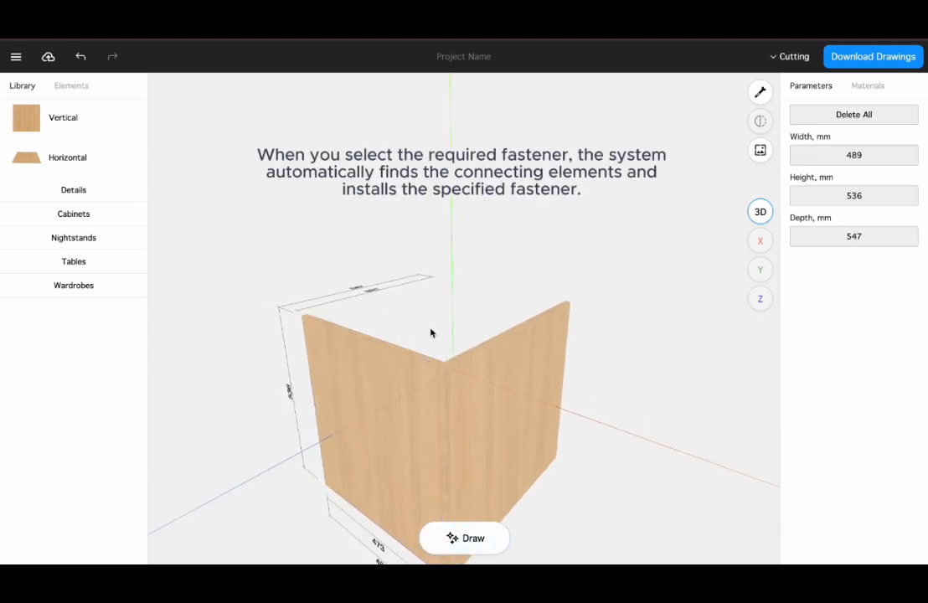
Set the left panel's right-side fastener to Confirmats
left_click(401, 391)
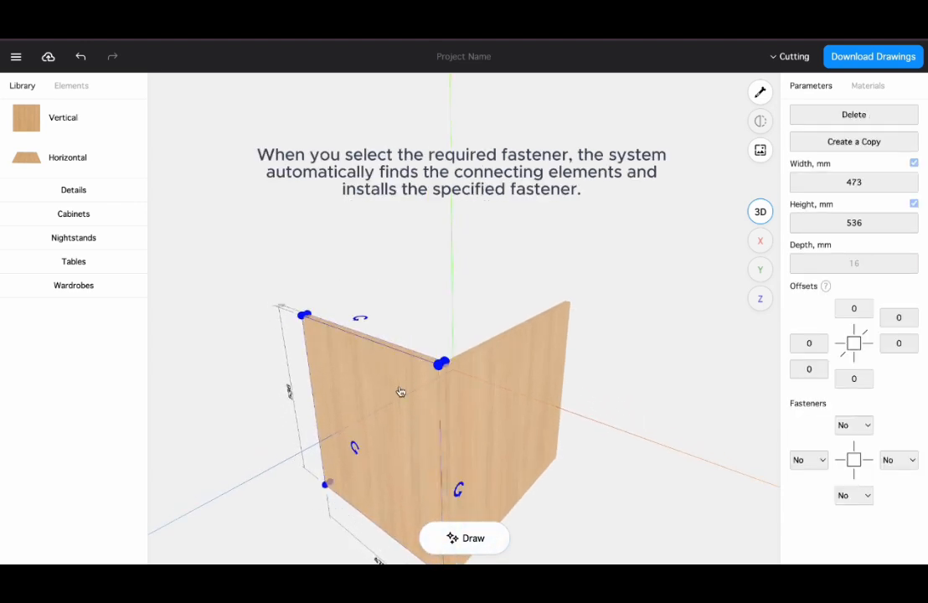
left_click(888, 462)
left_click(887, 477)
left_click(598, 454)
Resize the connected corner assembly to about 521 mm wide and 576 mm high
left_click(447, 388)
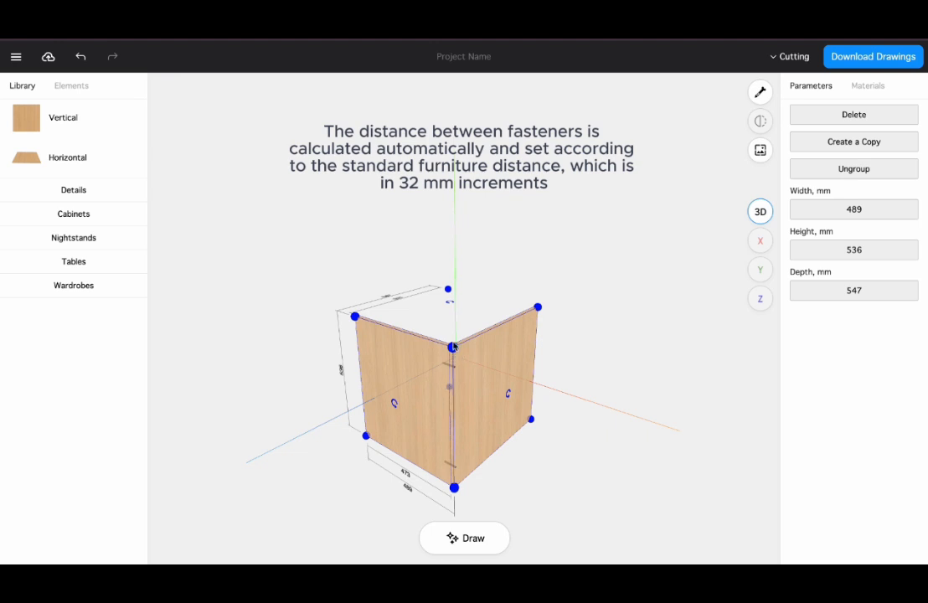
left_click_drag(452, 349, 428, 353)
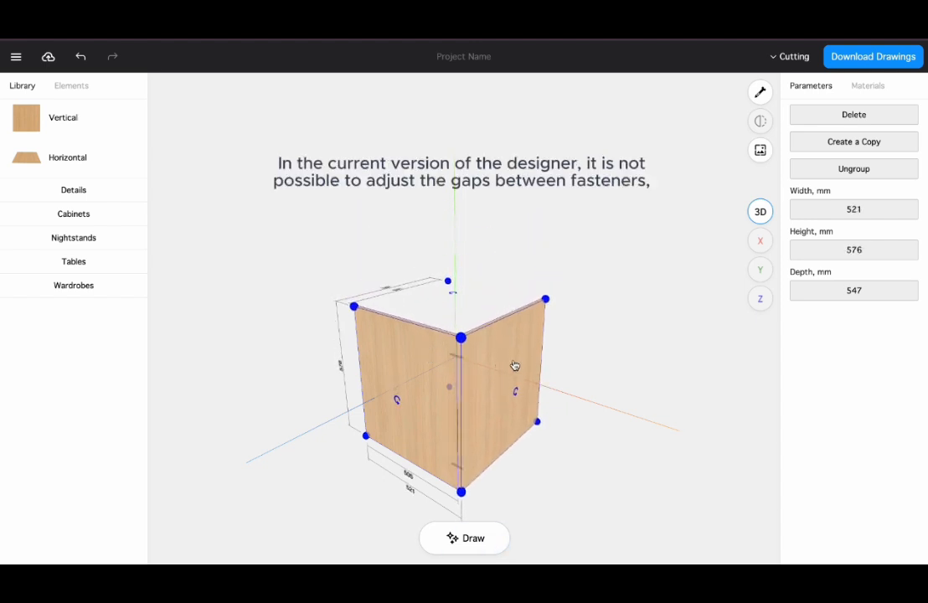
left_click(563, 442)
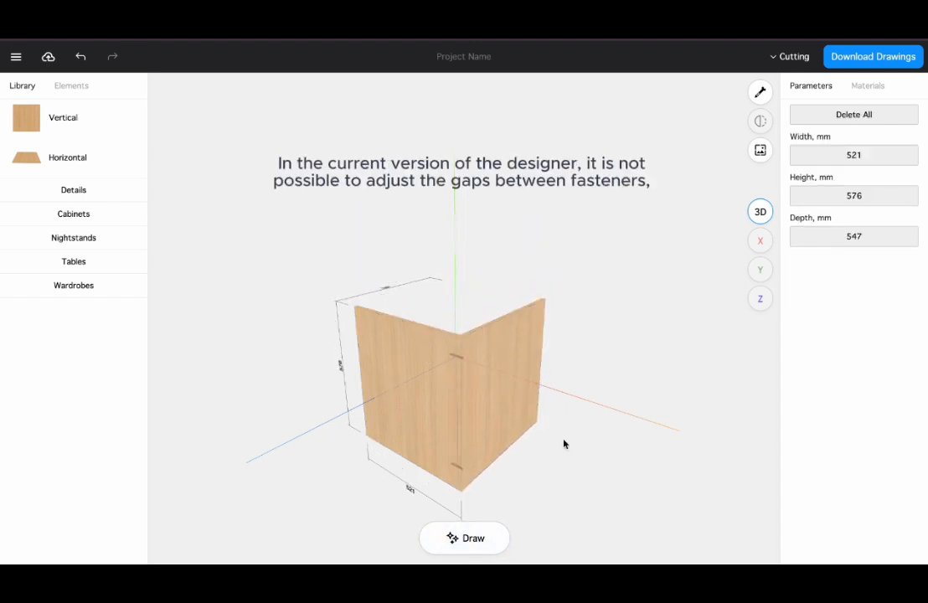
Change the left panel's right-side fastener to Hinge
left_click(423, 377)
left_click(425, 376)
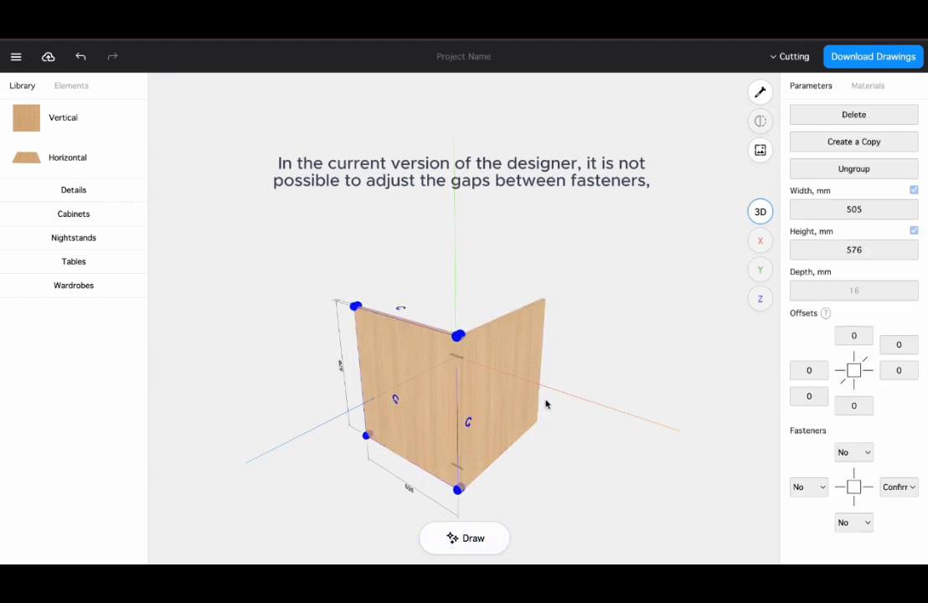
left_click(904, 489)
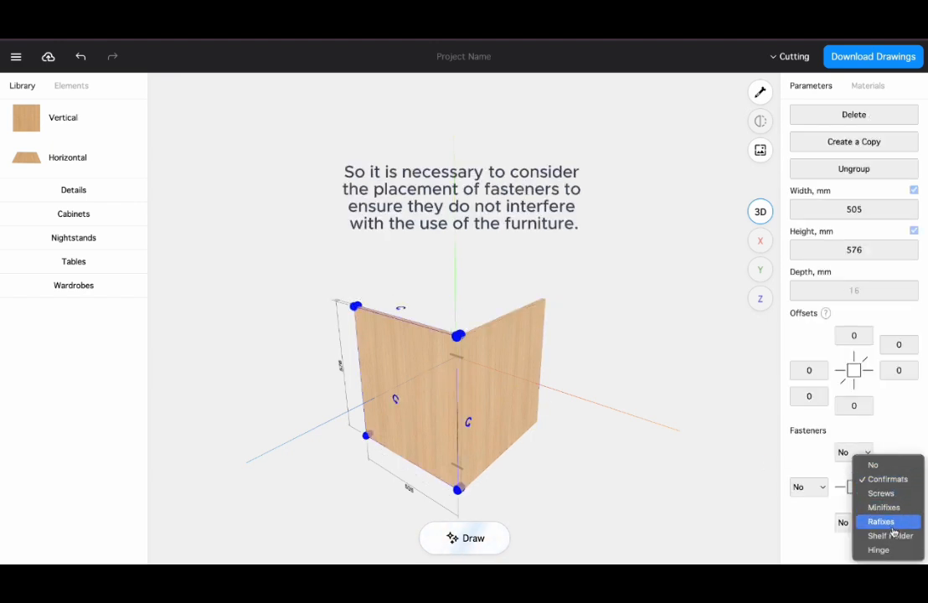
left_click(892, 551)
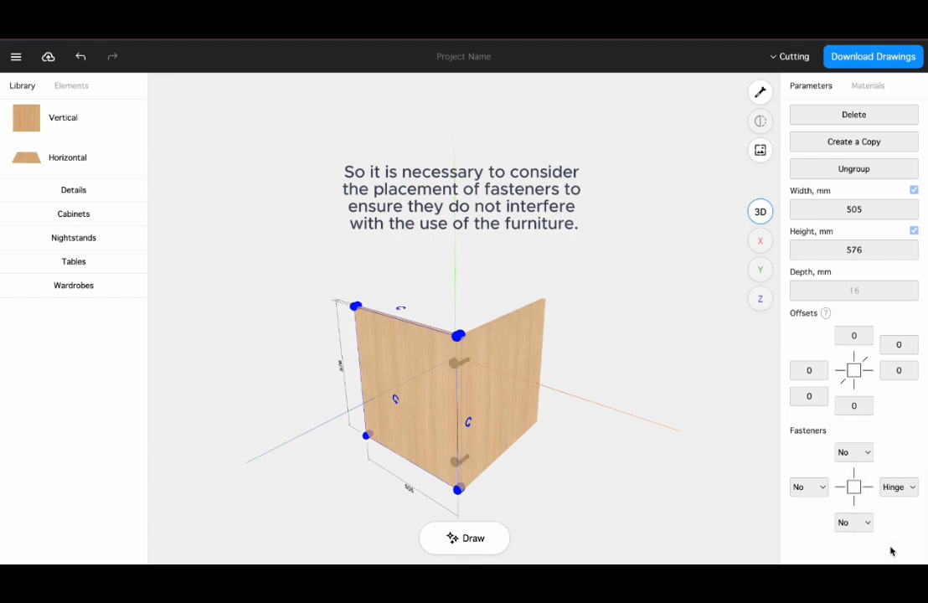
left_click(602, 485)
left_click_drag(499, 489, 739, 481)
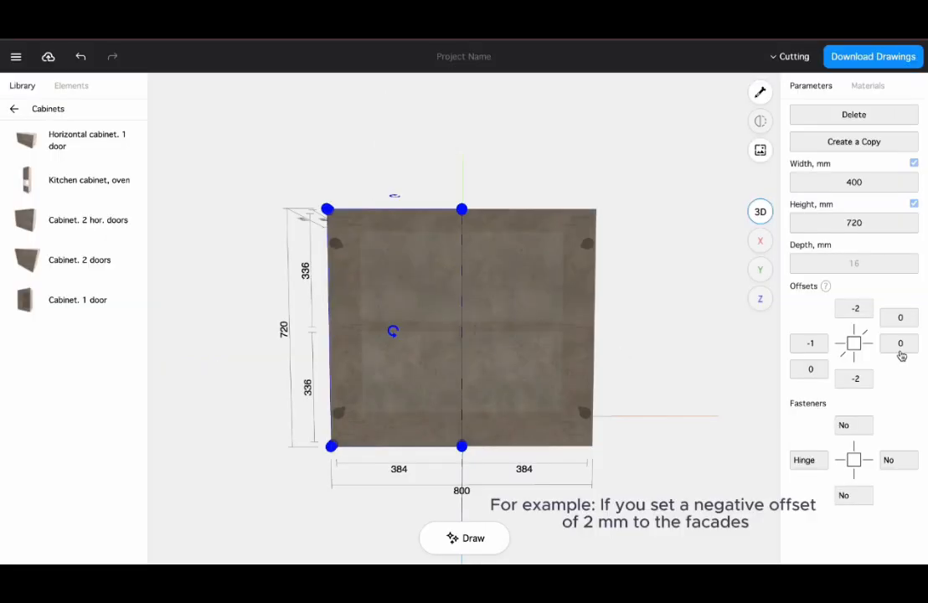
Enter negative edge offsets for the facades of the two-door cabinet in the offset size dialog
left_click(899, 351)
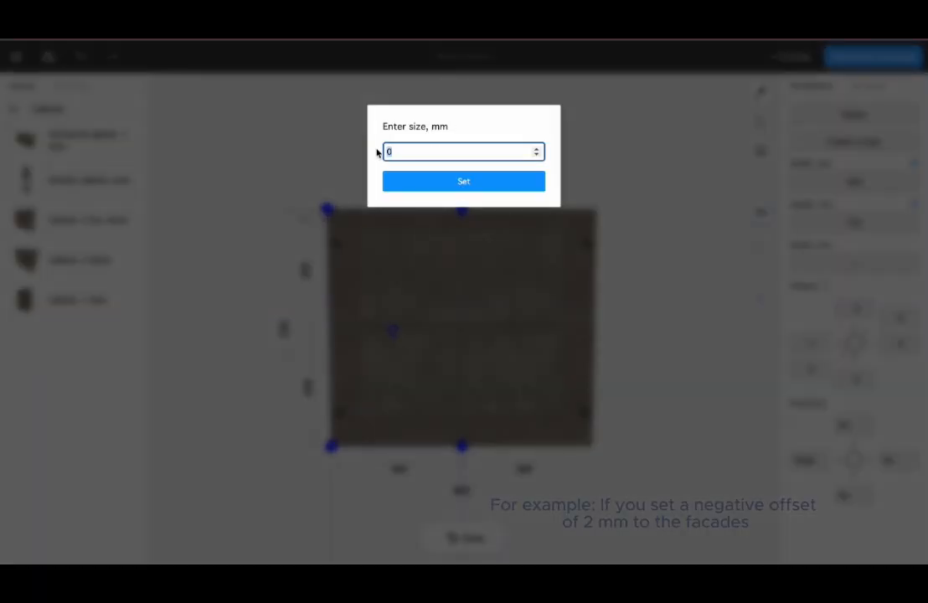
left_click(415, 182)
left_click(535, 329)
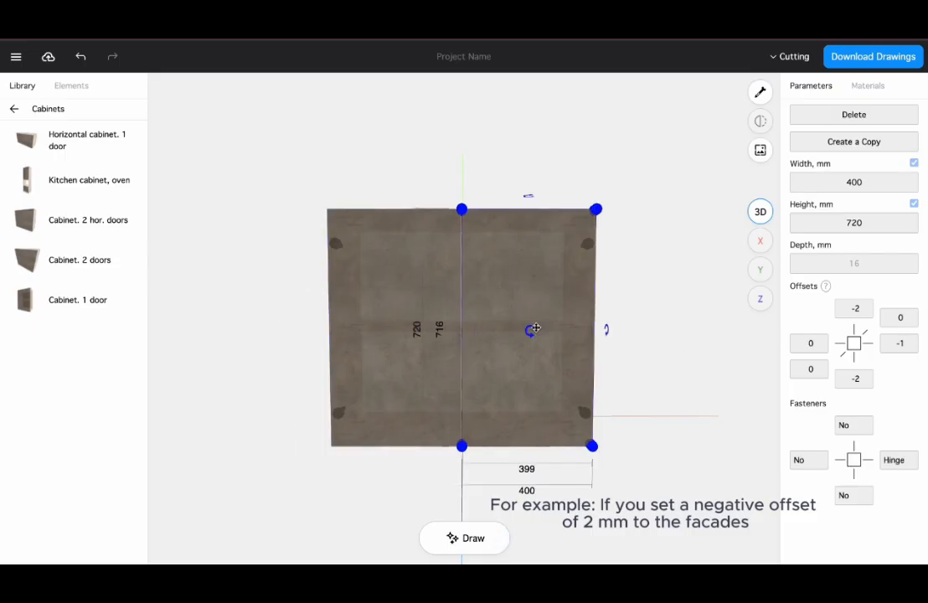
left_click(816, 344)
left_click_drag(404, 150, 376, 152)
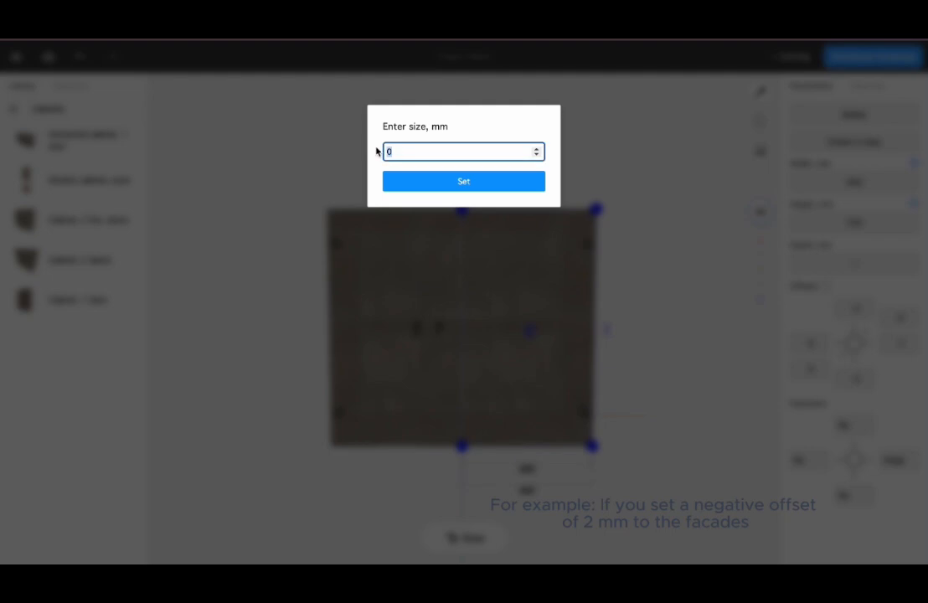
left_click(426, 190)
left_click(659, 441)
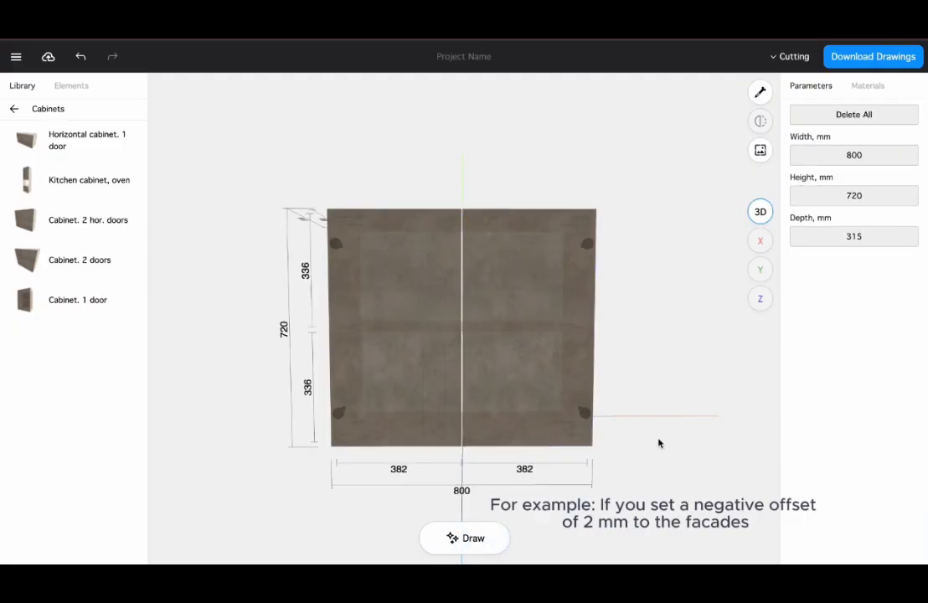
Resize the two-door cabinet by its corner to about 884 mm wide and 679 mm high
scroll(509, 399, "up", 5)
scroll(510, 399, "down", 4)
left_click(505, 394)
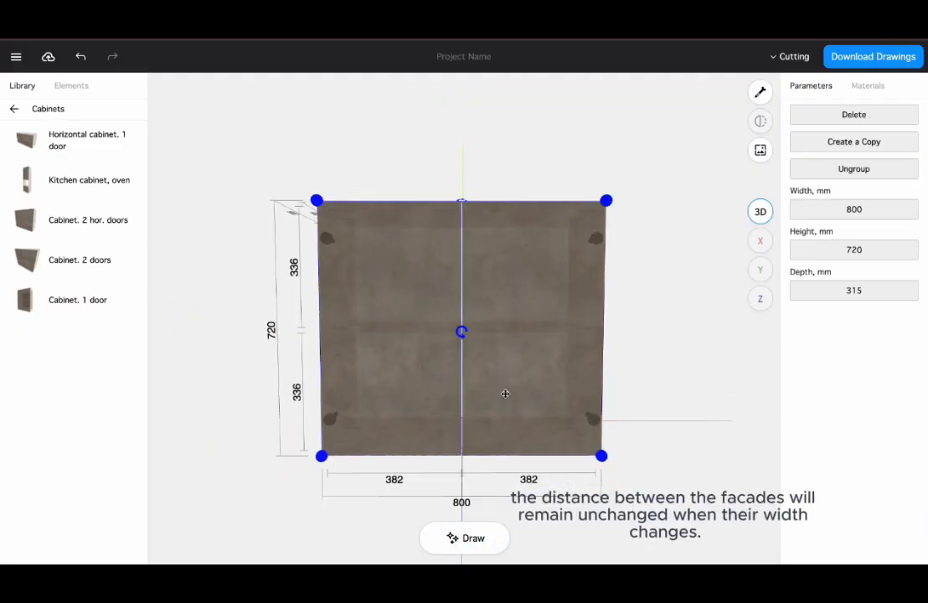
left_click_drag(604, 202, 621, 222)
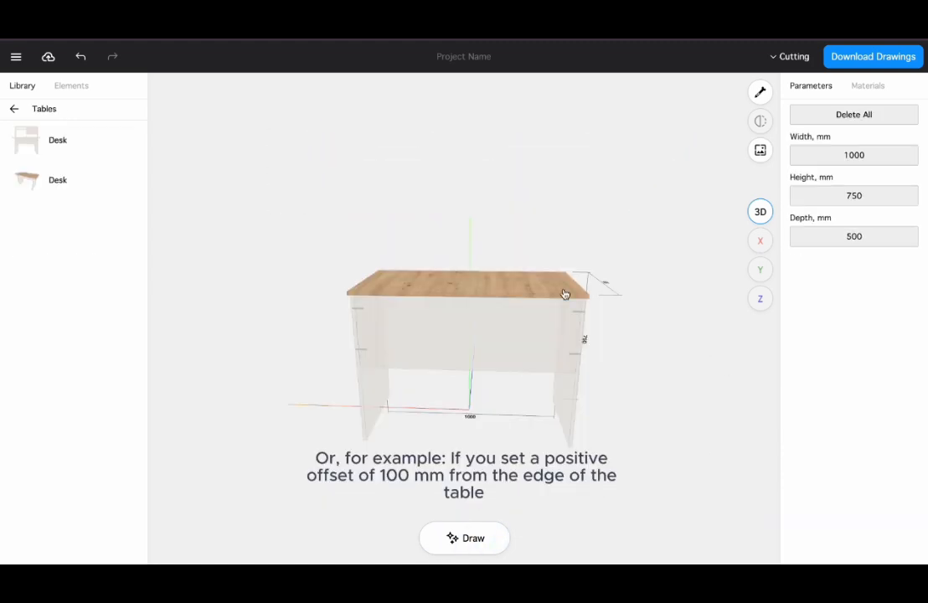
Select the desk's top panel and set its right offset to 100 mm
left_click(553, 292)
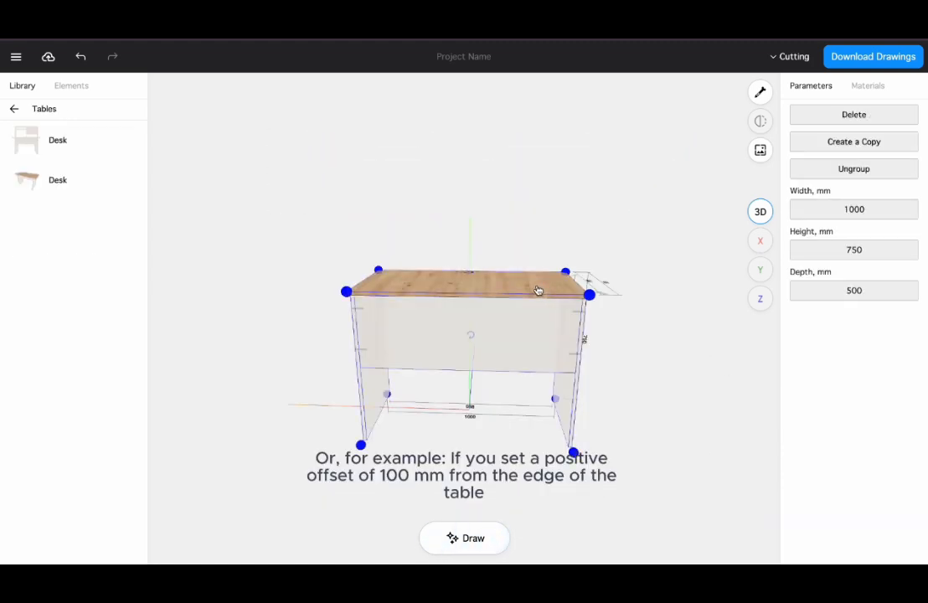
left_click(537, 290)
left_click(901, 369)
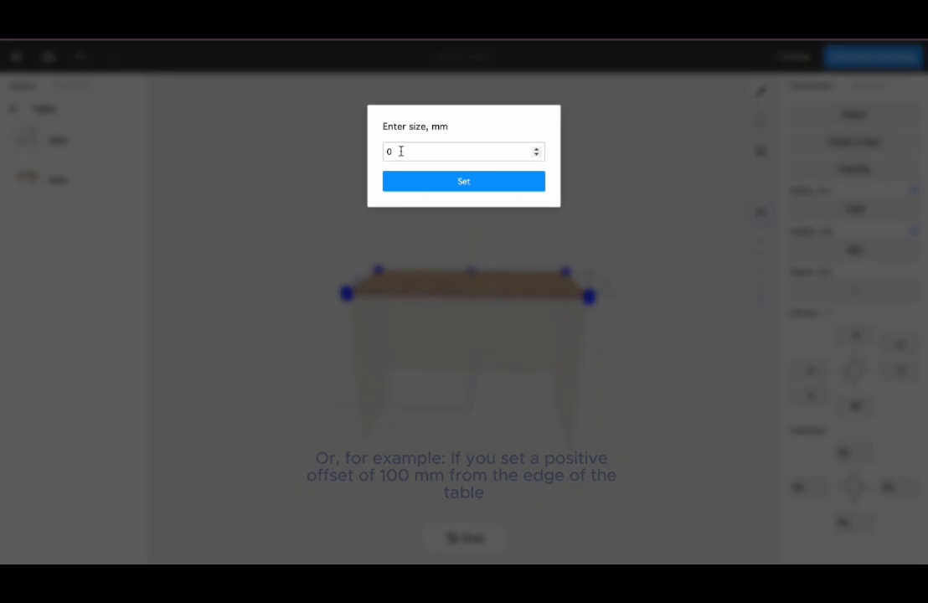
left_click(400, 151)
type("100")
left_click(402, 181)
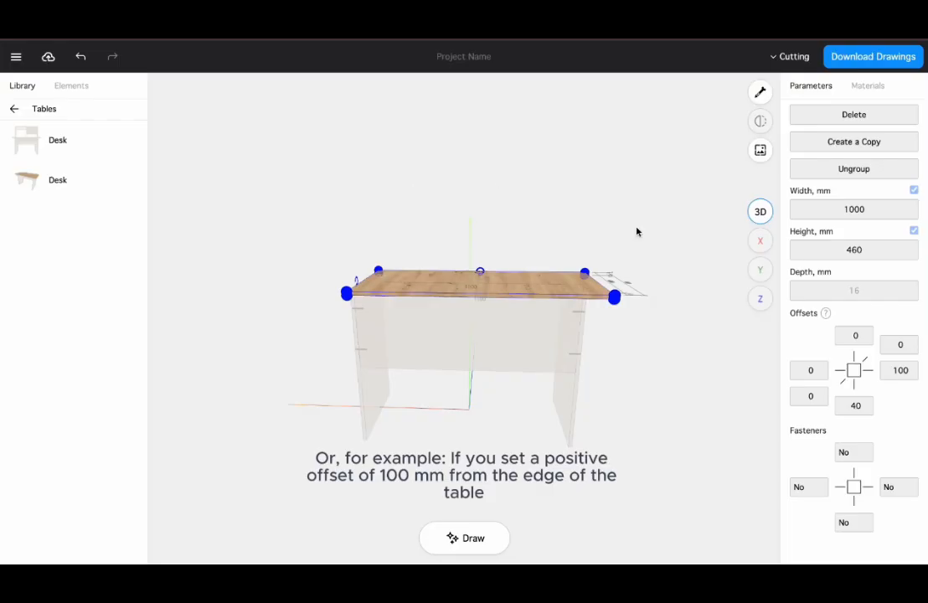
Set the desk top's left offset to 100 mm as well, then stretch the whole desk slightly wider by its corner
left_click(810, 370)
left_click_drag(399, 150, 362, 154)
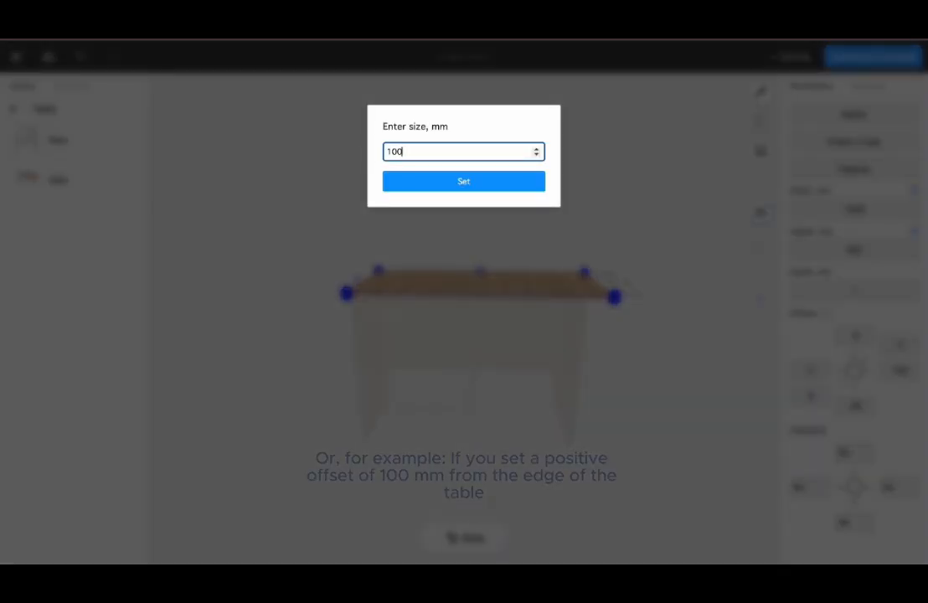
type("100")
left_click(411, 178)
left_click(544, 301)
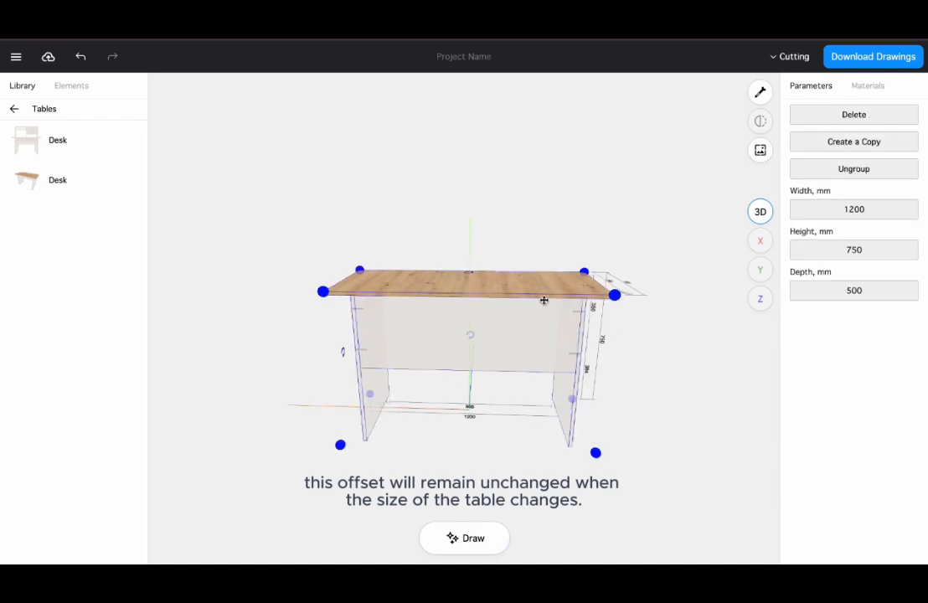
left_click_drag(611, 297, 642, 293)
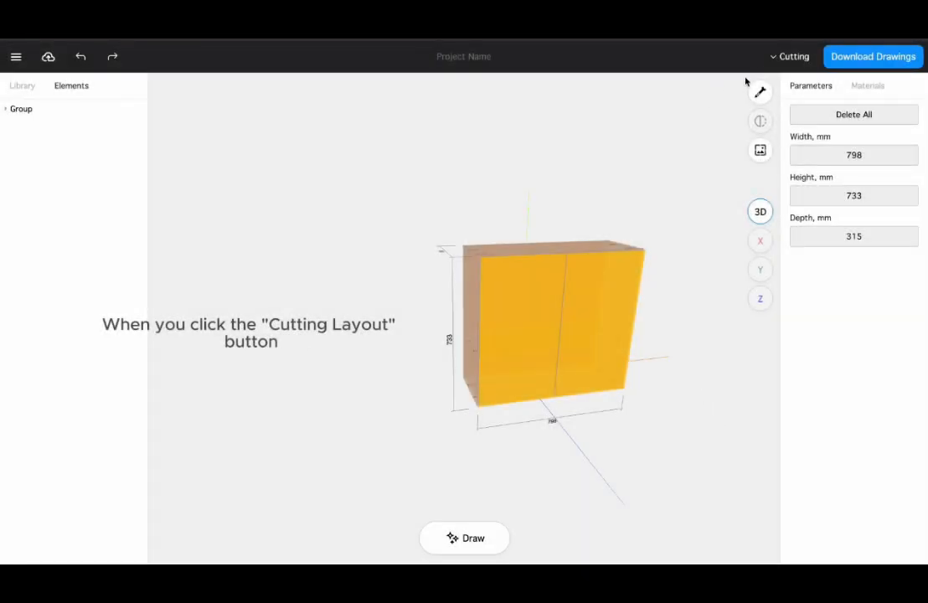
Open the cutting layout and review how the panels are arranged on the sheet material
left_click(787, 56)
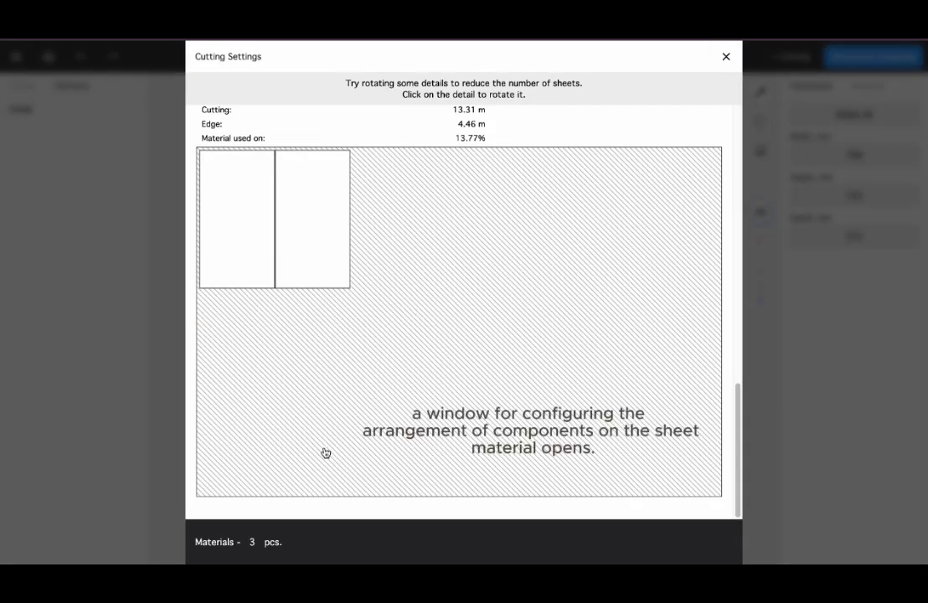
scroll(587, 289, "up", 8)
scroll(585, 290, "up", 5)
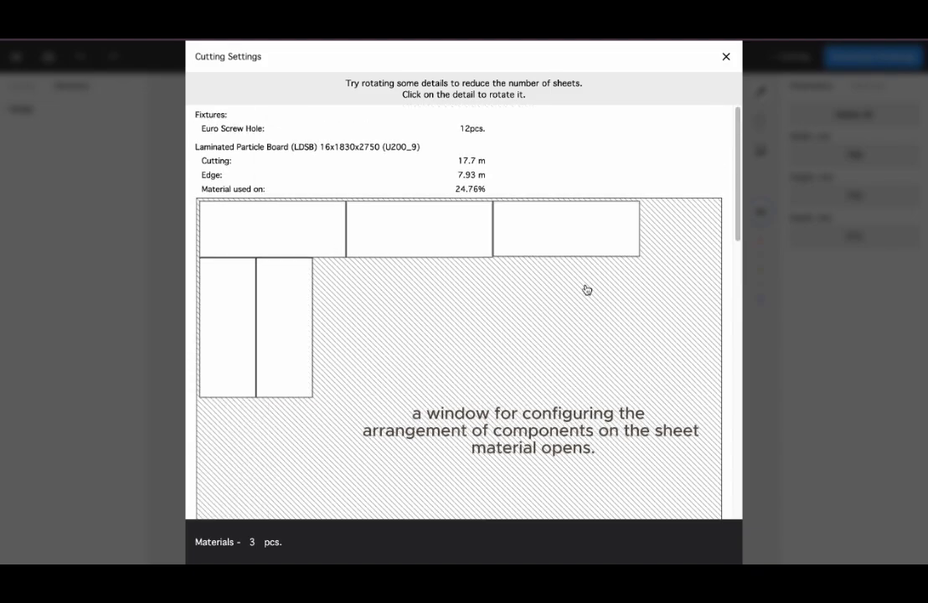
scroll(584, 290, "down", 5)
scroll(586, 289, "up", 9)
left_click(726, 56)
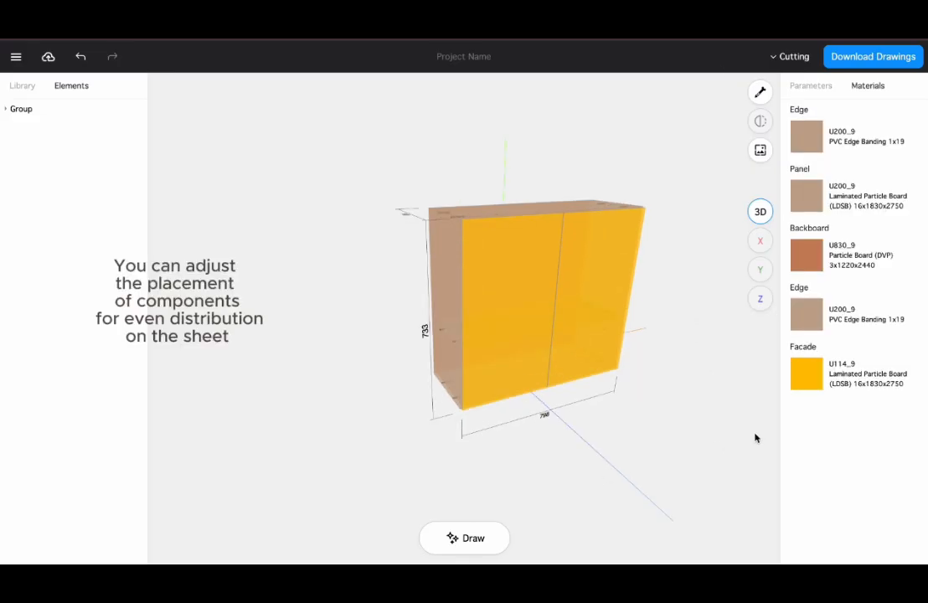
Change the cabinet's facade material to U200_9 laminated particle board
left_click(825, 377)
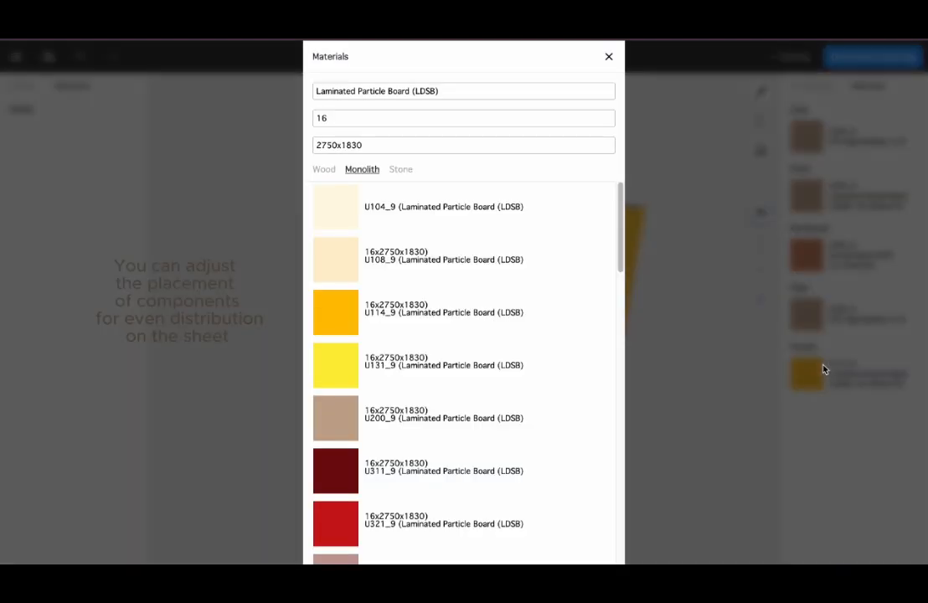
left_click(499, 410)
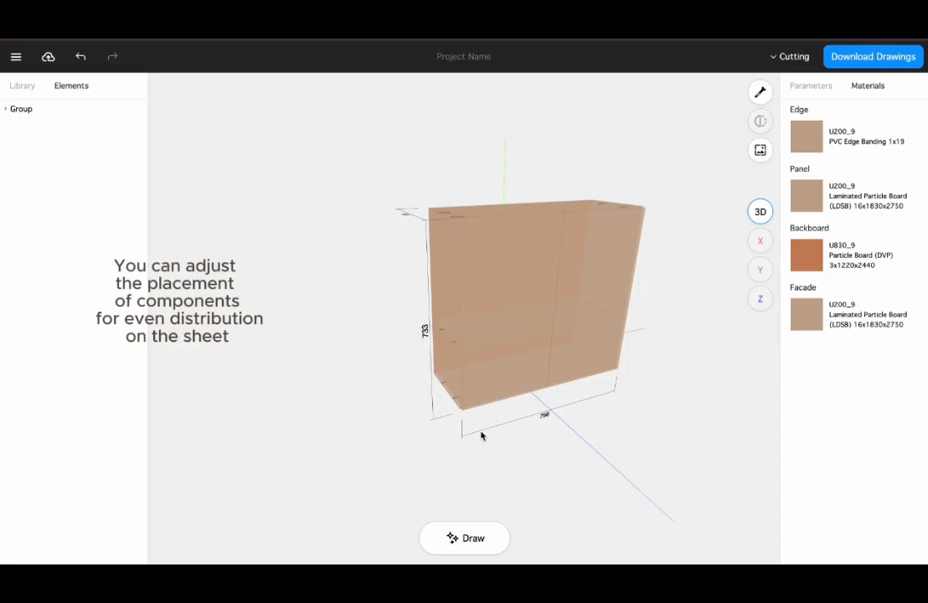
Open the cutting layout again and rotate one detail to rearrange it on the sheet
left_click(789, 57)
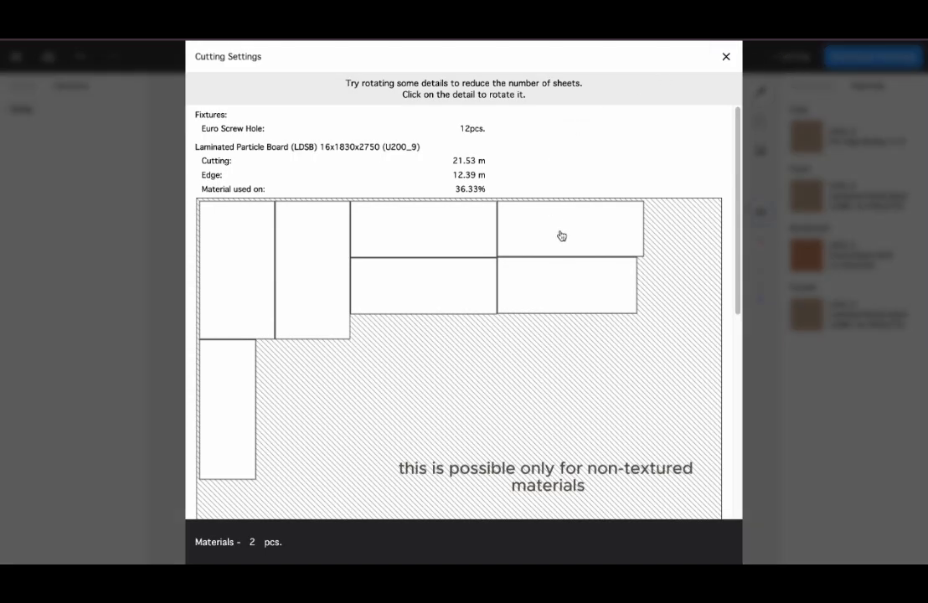
scroll(560, 236, "down", 5)
scroll(562, 252, "up", 8)
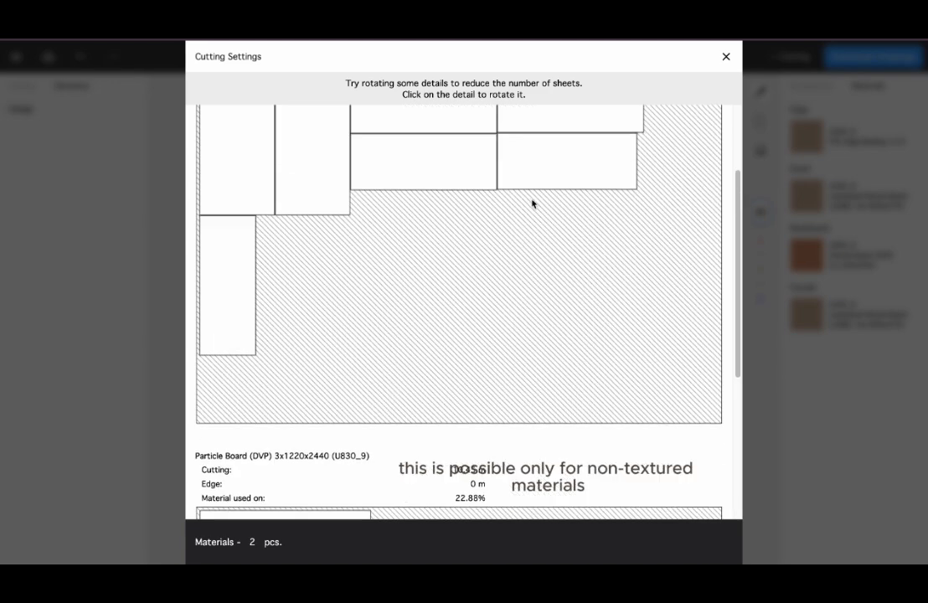
left_click(543, 246)
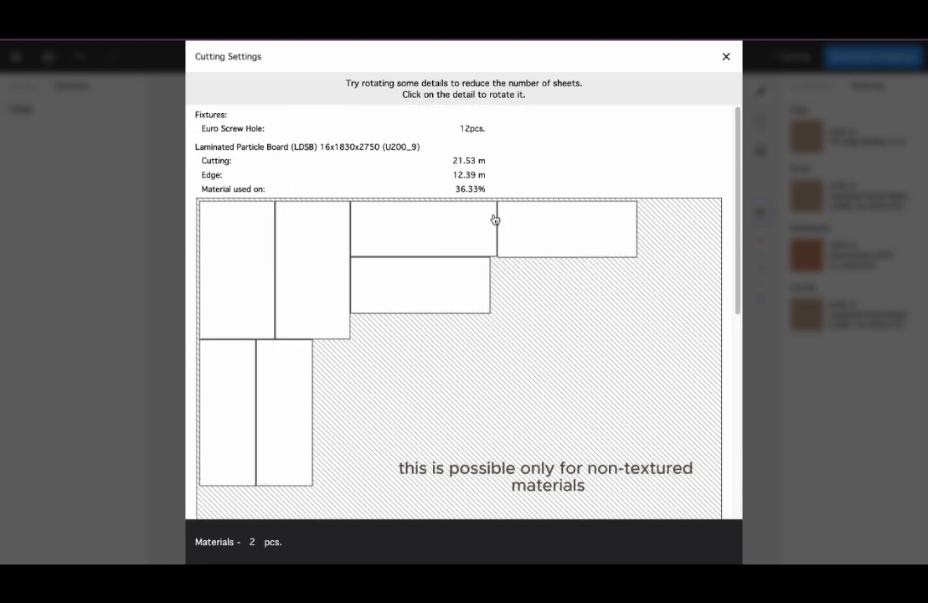
left_click(727, 57)
Select a wood-textured facade and rotate it with its handles to change the texture direction
left_click(563, 294)
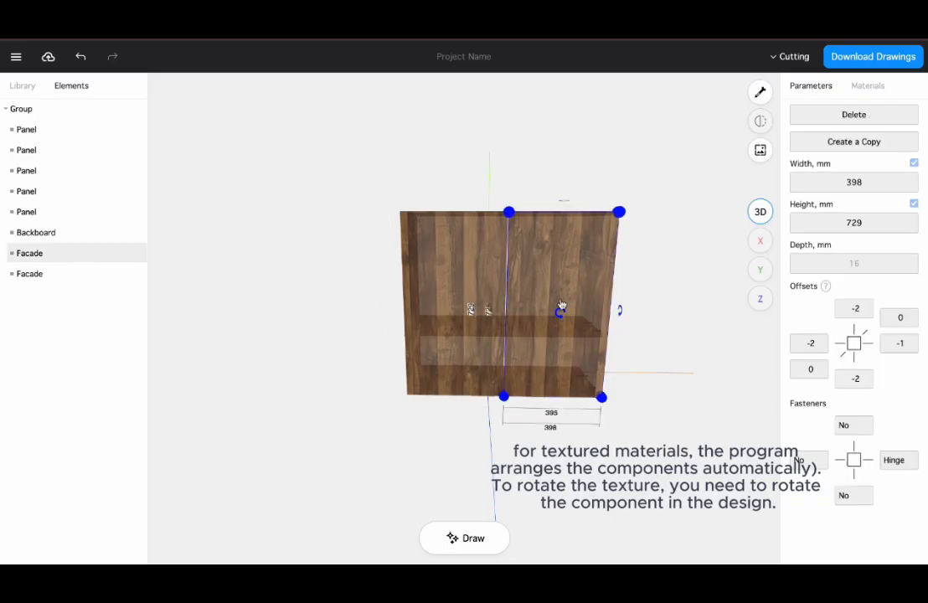
left_click(560, 314)
left_click_drag(463, 258, 509, 258)
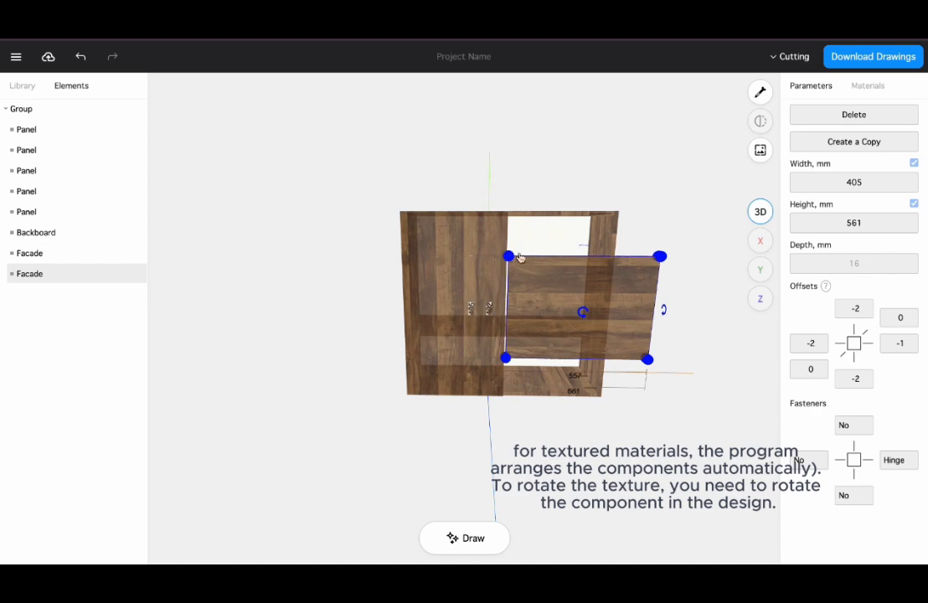
left_click_drag(660, 258, 614, 262)
left_click_drag(505, 359, 503, 397)
left_click_drag(507, 262, 504, 211)
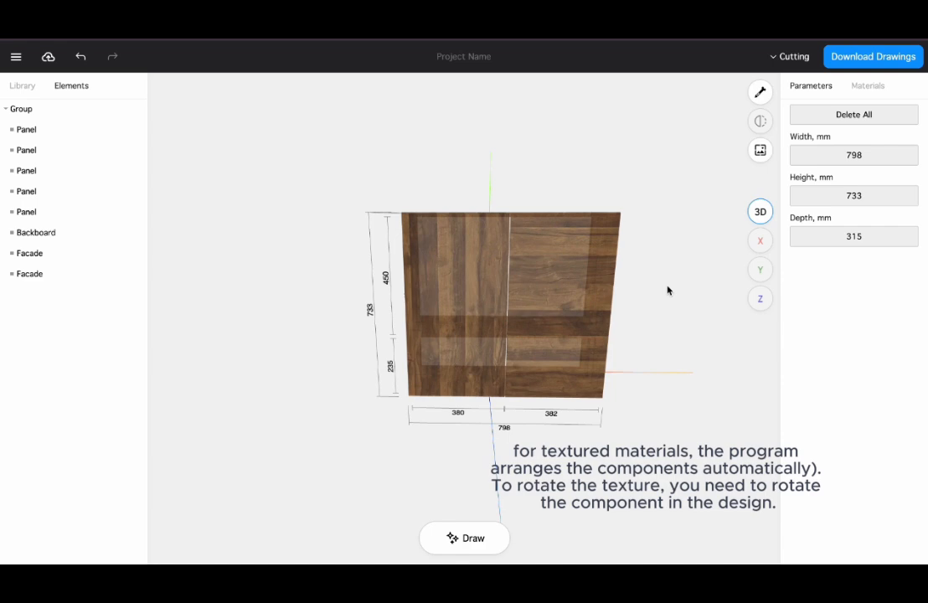
left_click_drag(667, 290, 663, 294)
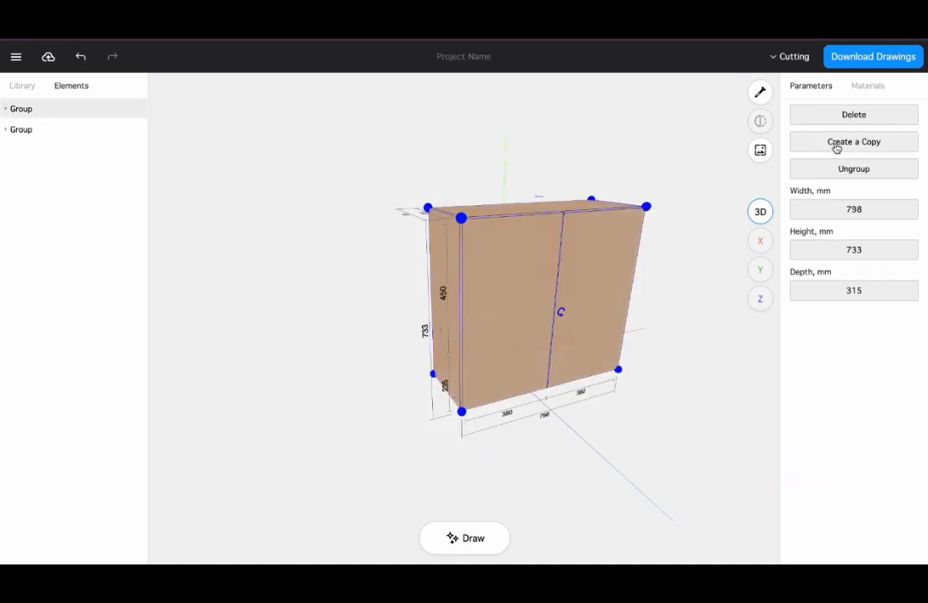
left_click_drag(682, 250, 670, 252)
left_click_drag(571, 288, 335, 288)
left_click(504, 442)
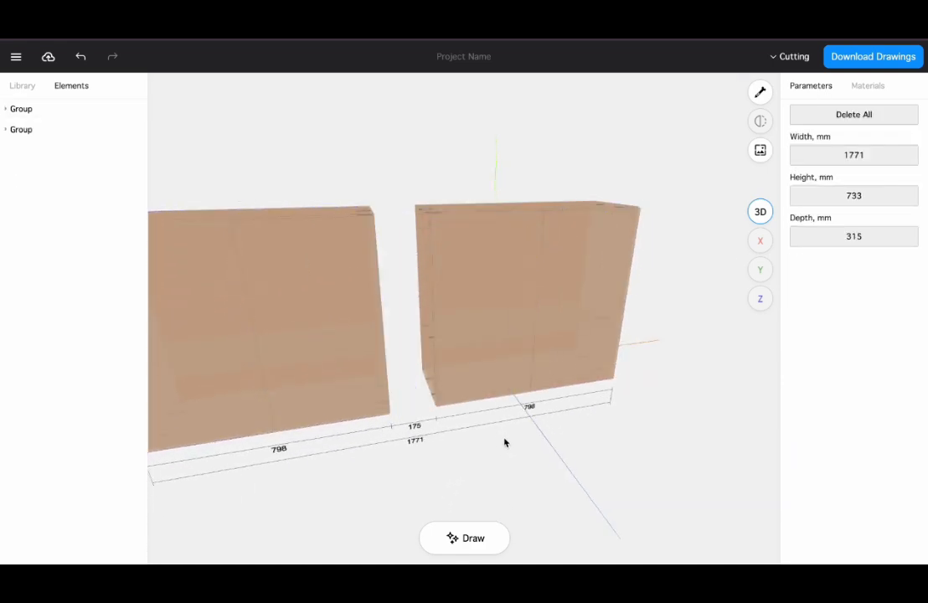
Open the cutting layout for the two cabinets and review both sheet materials
left_click_drag(638, 282, 661, 288)
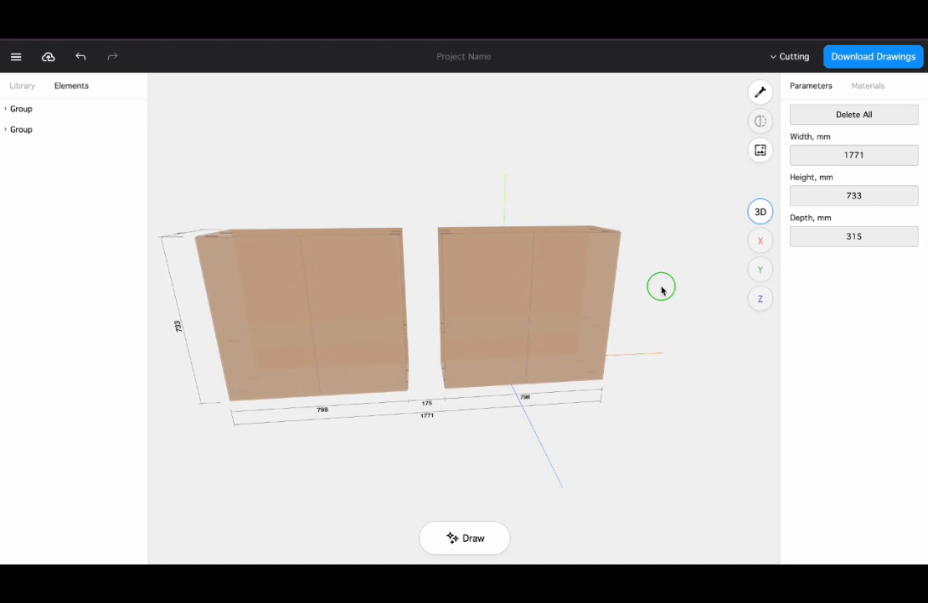
left_click(801, 57)
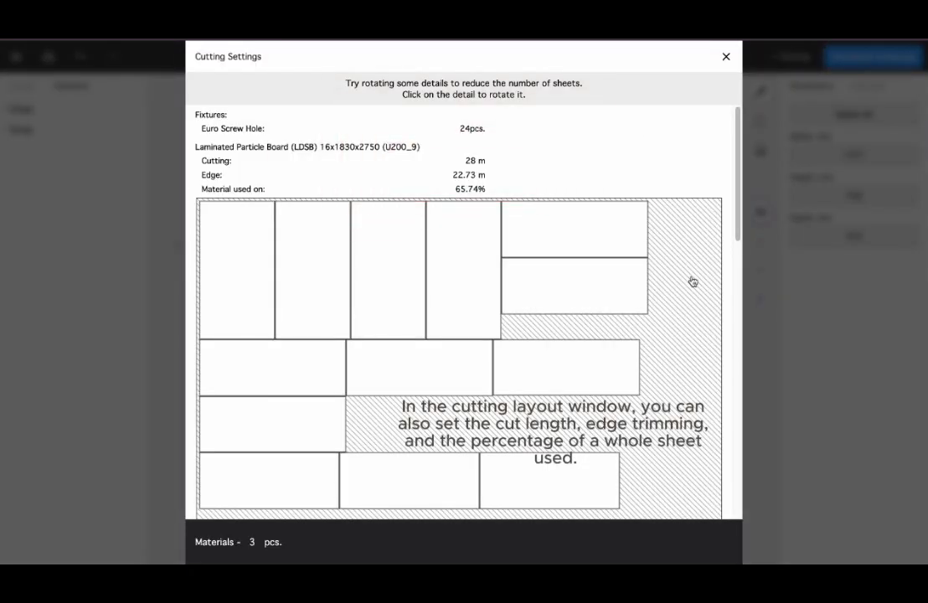
scroll(679, 285, "down", 8)
scroll(671, 288, "up", 5)
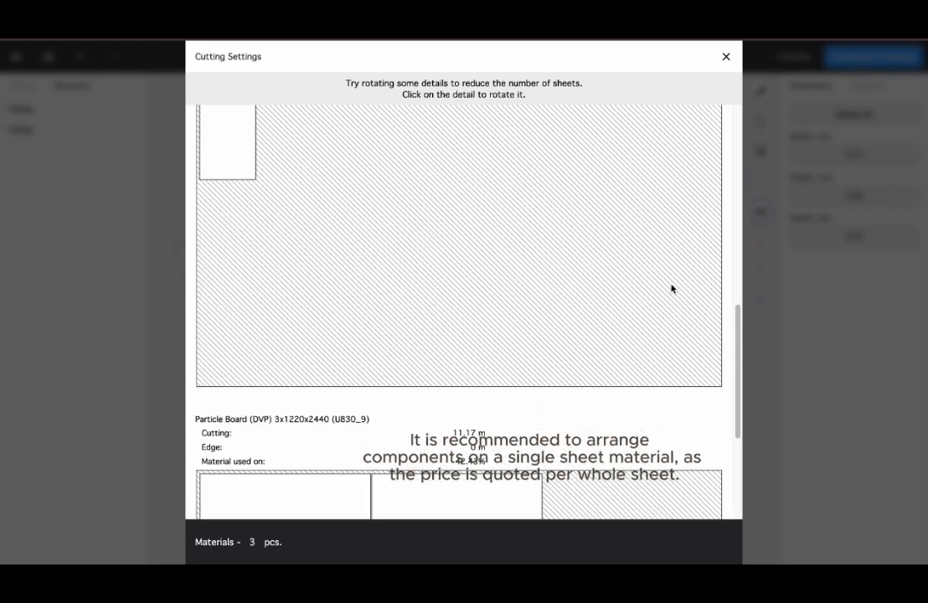
scroll(644, 283, "up", 2)
left_click(429, 284)
scroll(561, 218, "down", 4)
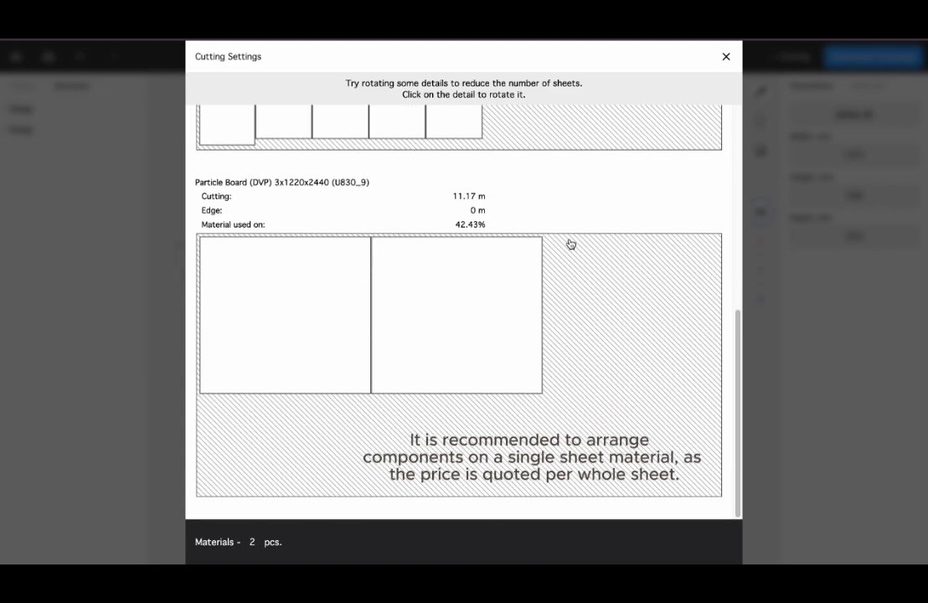
scroll(582, 412, "up", 10)
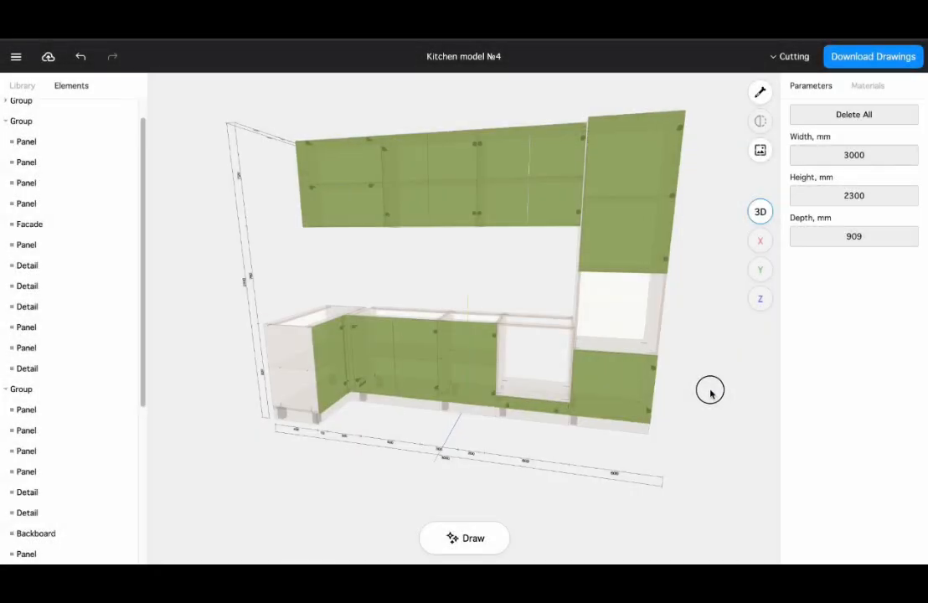
Download the kitchen documentation after confirming the furniture layout has been checked
left_click_drag(710, 391, 712, 391)
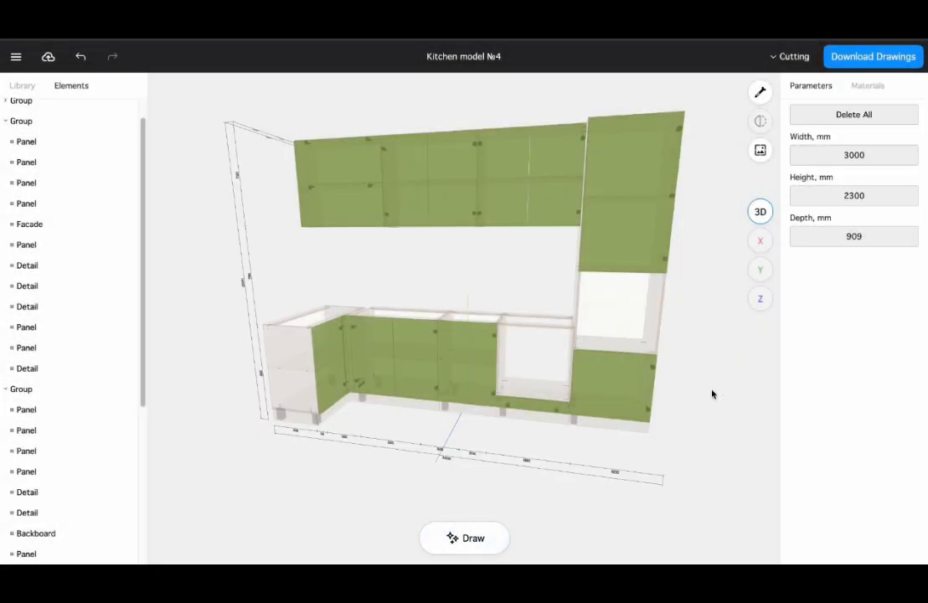
left_click(854, 59)
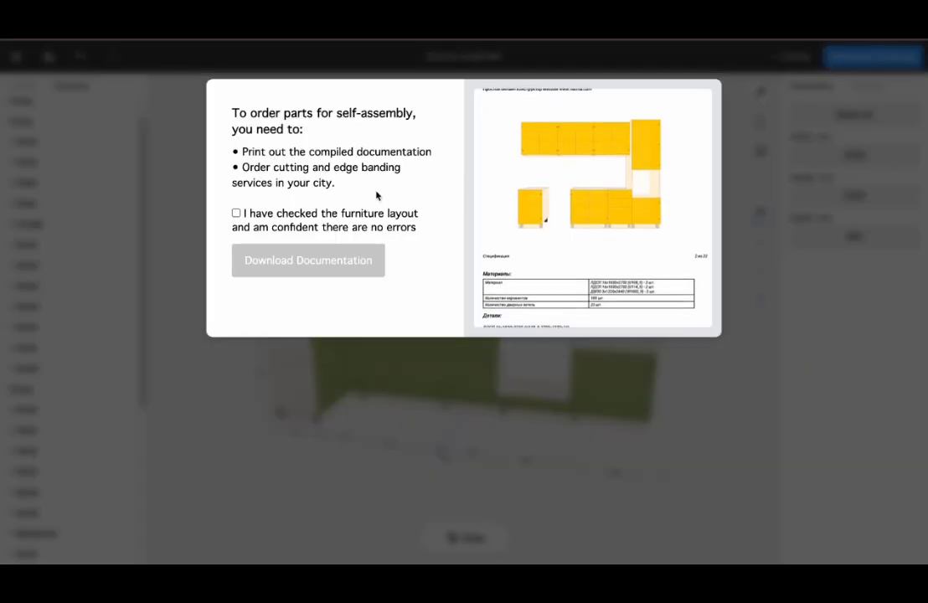
left_click(236, 215)
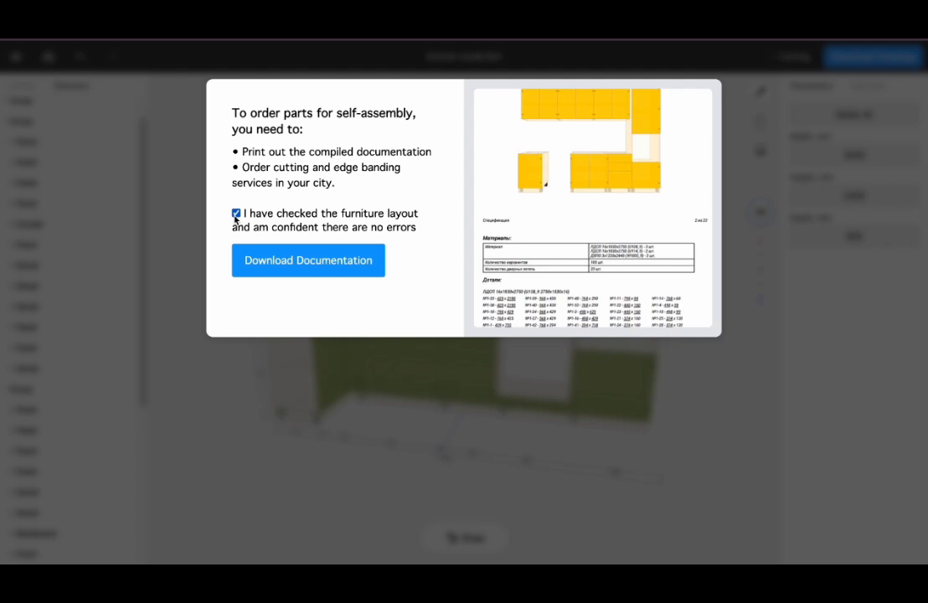
left_click(288, 262)
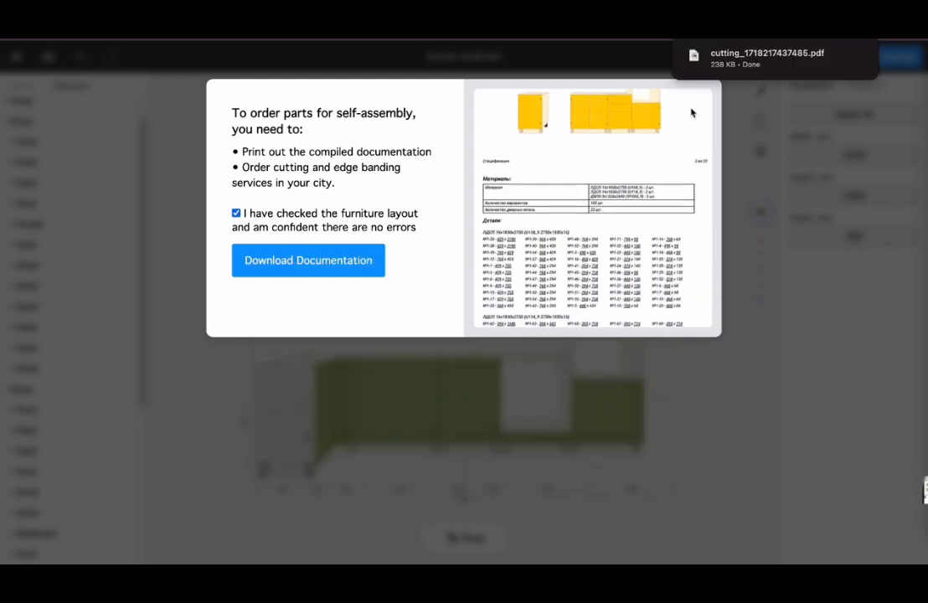
Open the downloaded cutting PDF and scroll through its specification, cutting maps and part fixture pages
left_click(734, 67)
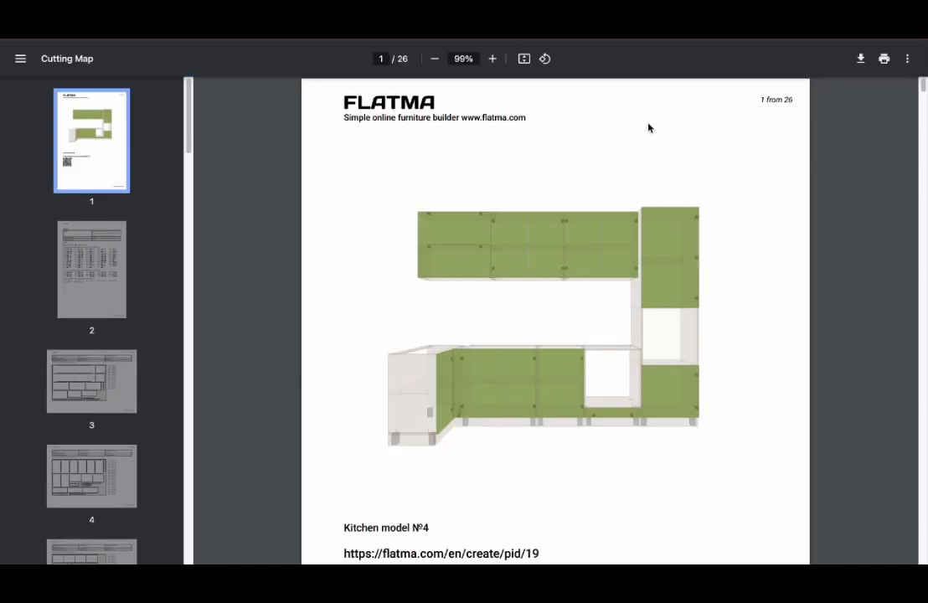
scroll(772, 236, "down", 5)
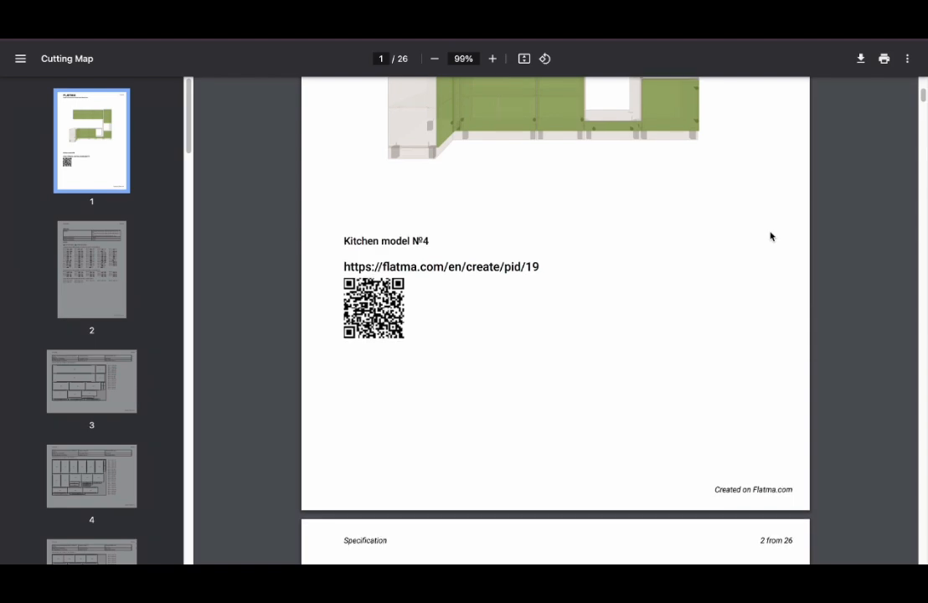
scroll(770, 236, "down", 4)
scroll(769, 237, "down", 1)
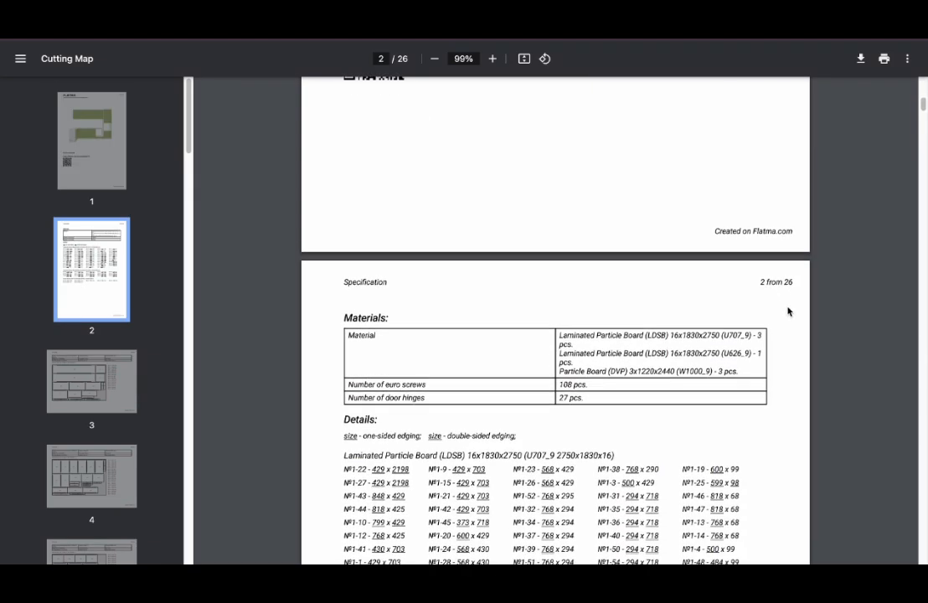
scroll(788, 311, "down", 2)
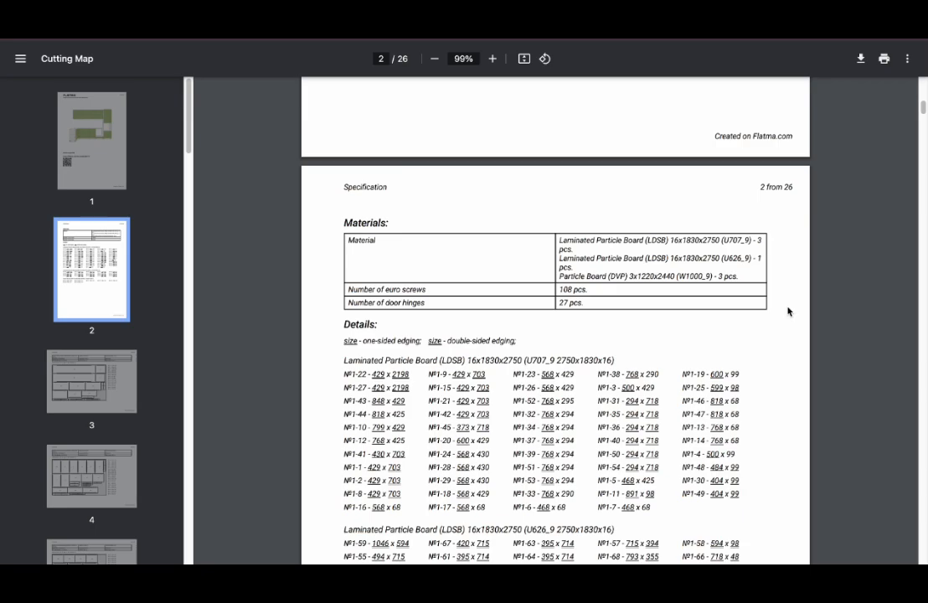
scroll(787, 310, "down", 2)
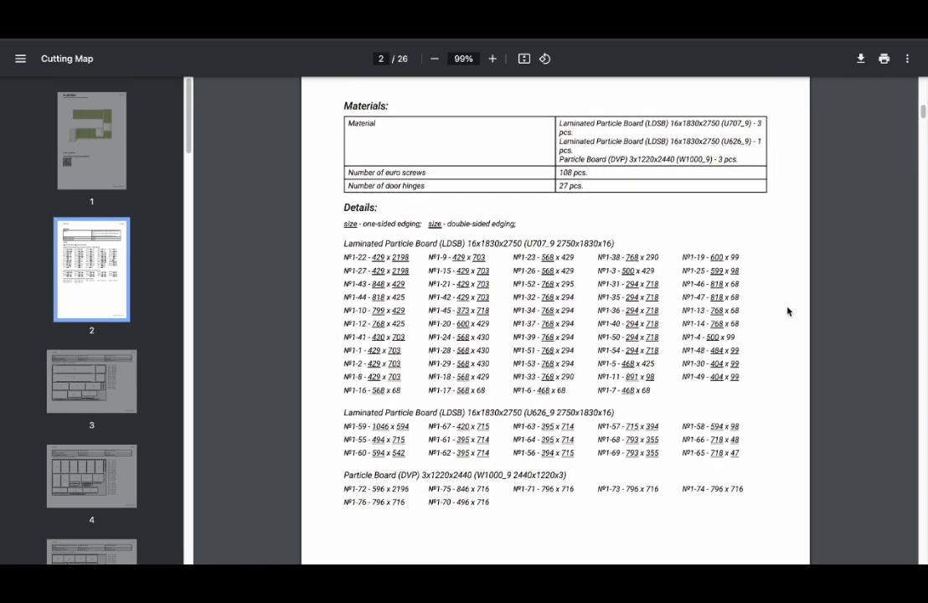
scroll(788, 311, "down", 2)
scroll(787, 312, "down", 6)
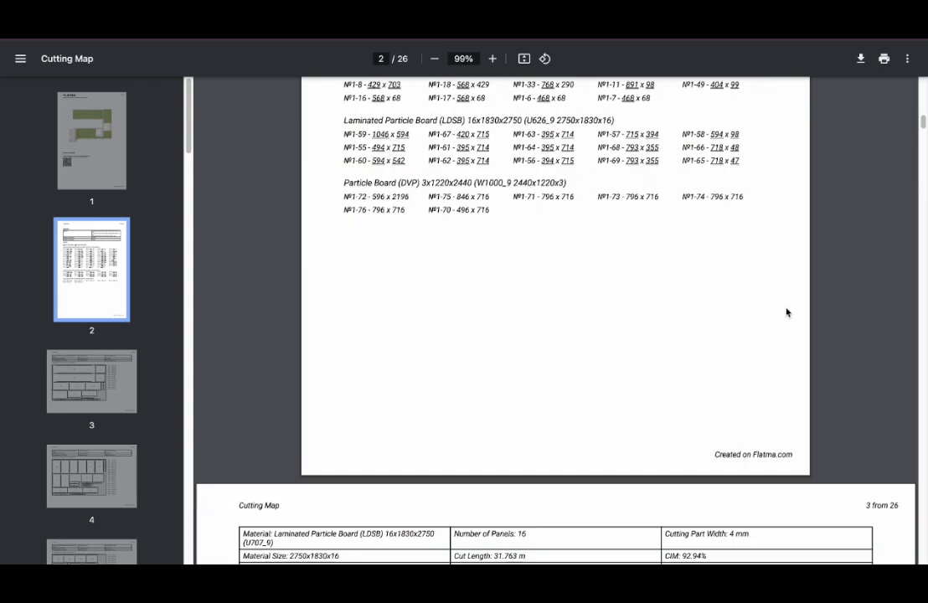
scroll(786, 312, "down", 2)
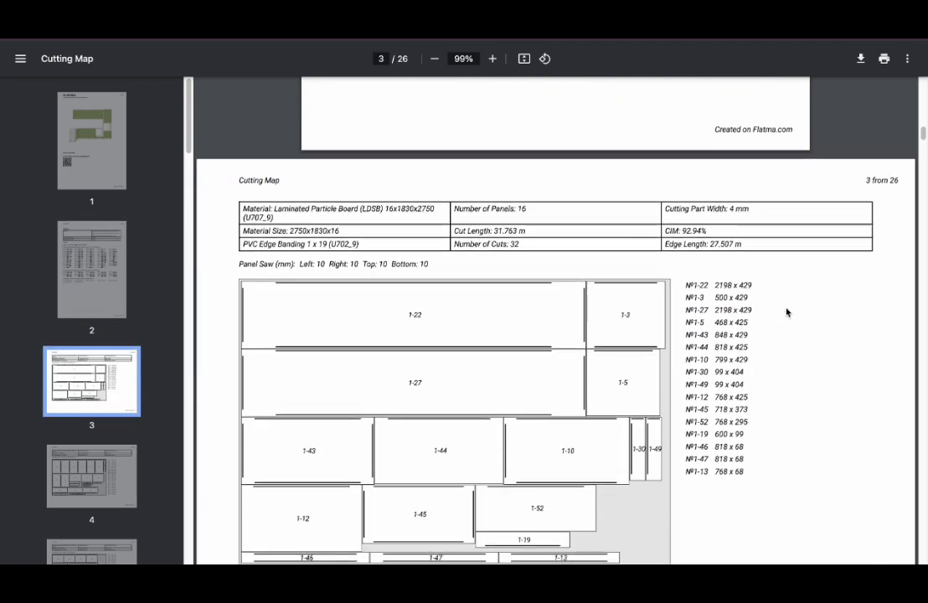
scroll(787, 312, "down", 1)
scroll(787, 312, "down", 1)
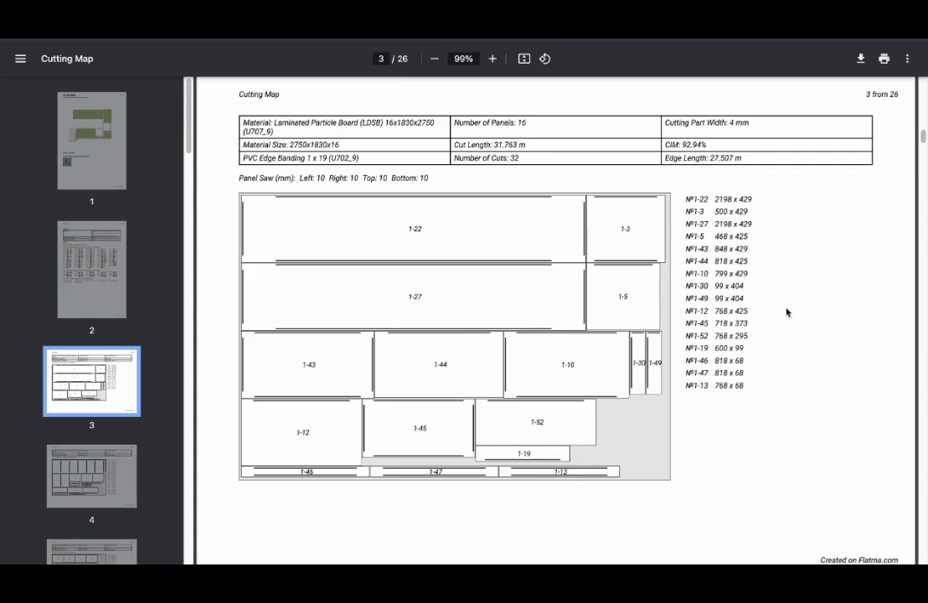
scroll(786, 313, "down", 5)
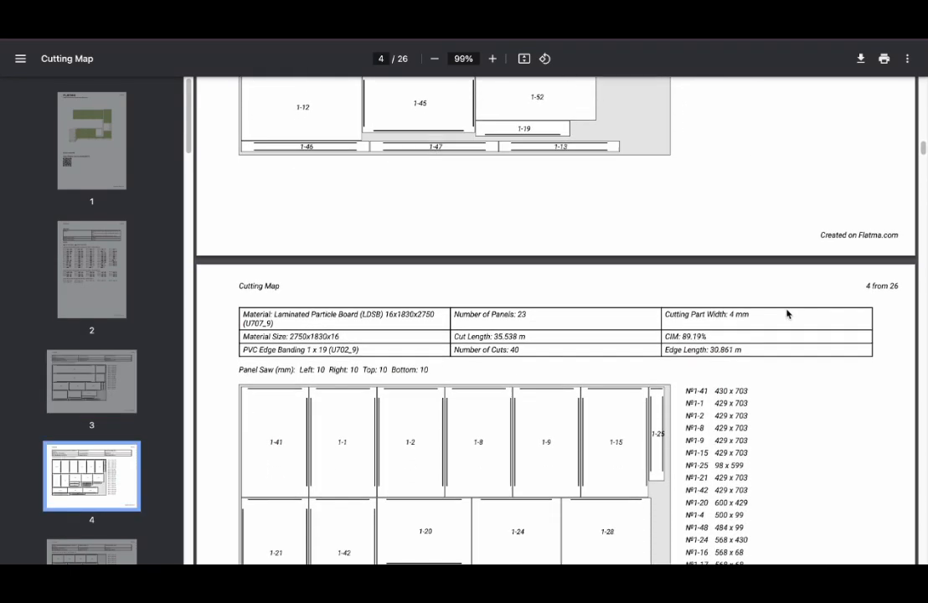
scroll(786, 312, "down", 20)
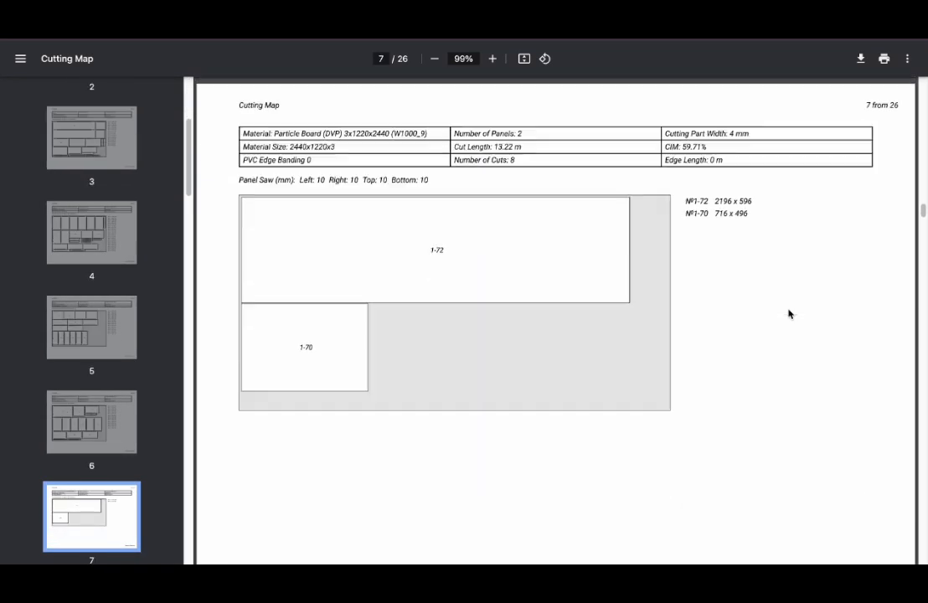
scroll(860, 317, "down", 7)
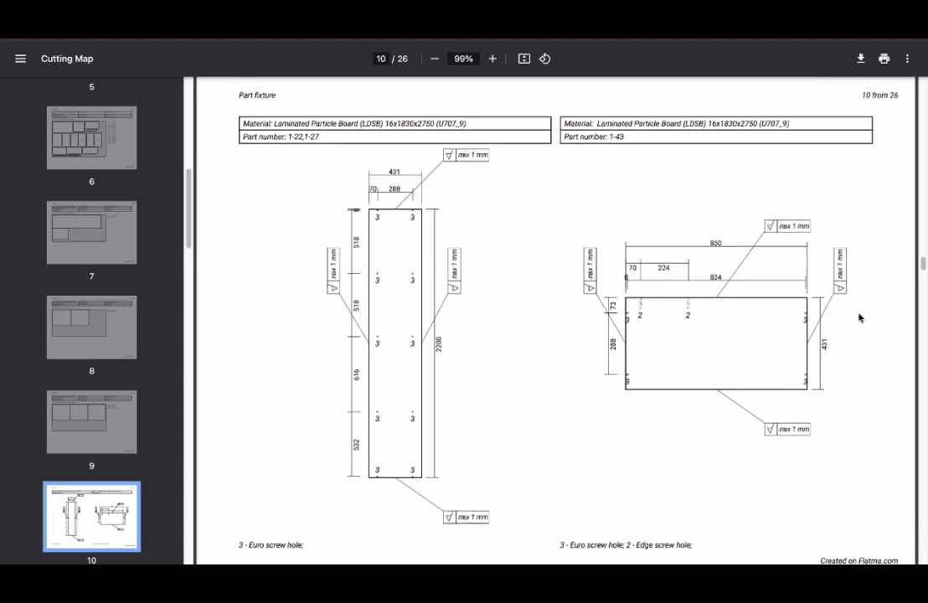
scroll(859, 317, "down", 8)
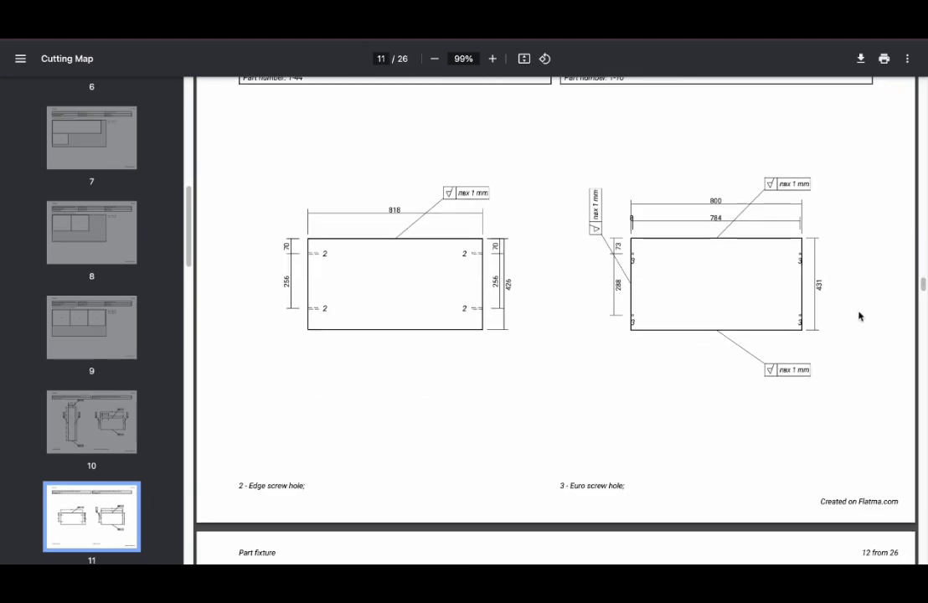
Open the furniture drawing workspace and sketch a cabinet frame divided by two horizontal shelves
scroll(859, 317, "down", 1)
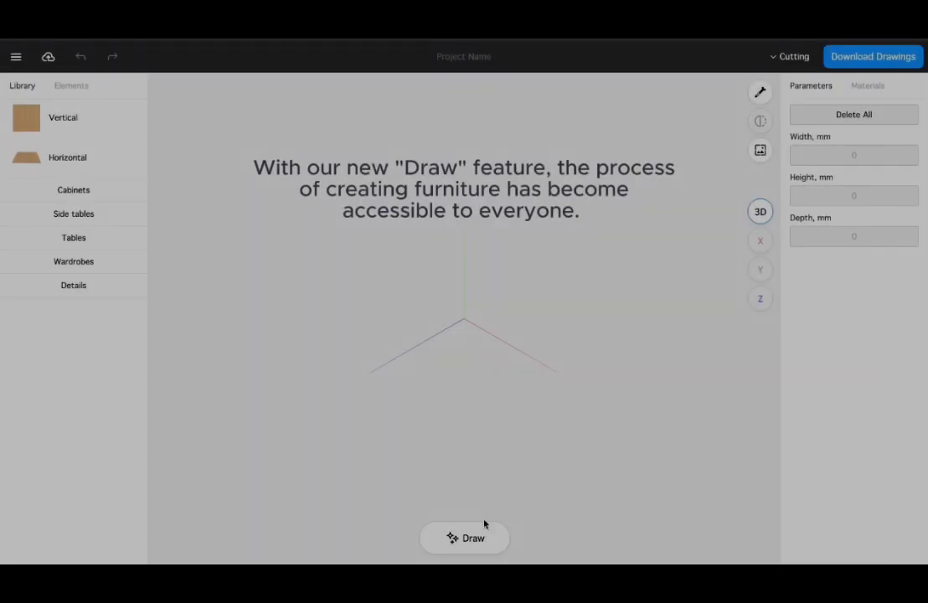
left_click(479, 537)
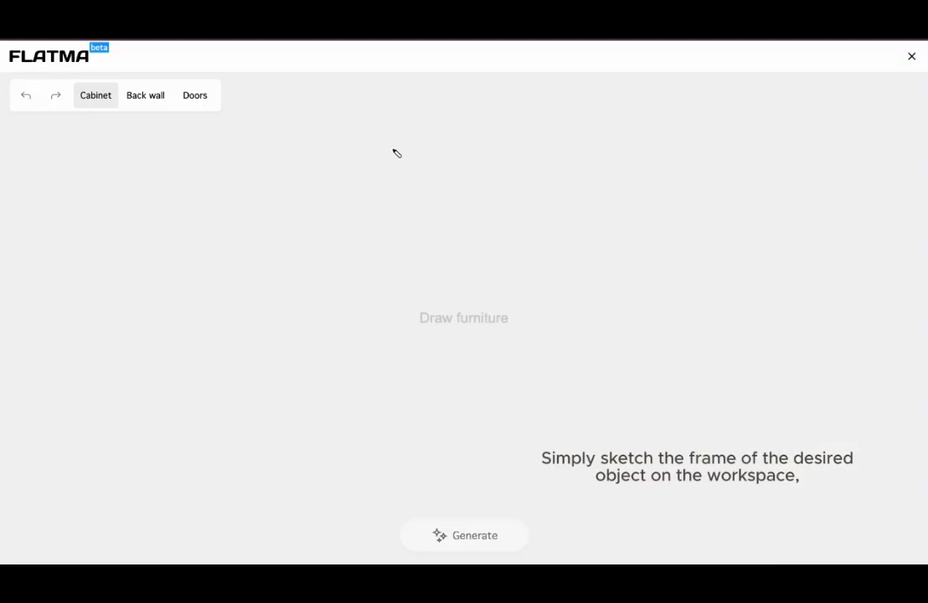
mouse_move(381, 166)
left_mouse_down()
mouse_move(553, 166)
mouse_move(381, 224)
mouse_move(383, 405)
mouse_move(549, 397)
left_mouse_up()
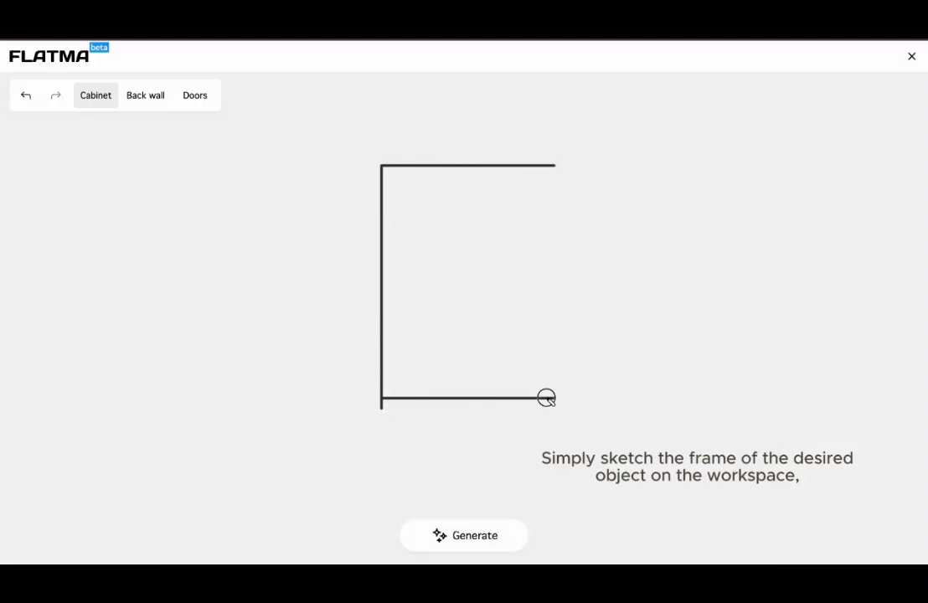
left_click_drag(554, 165, 556, 401)
left_click_drag(387, 240, 547, 238)
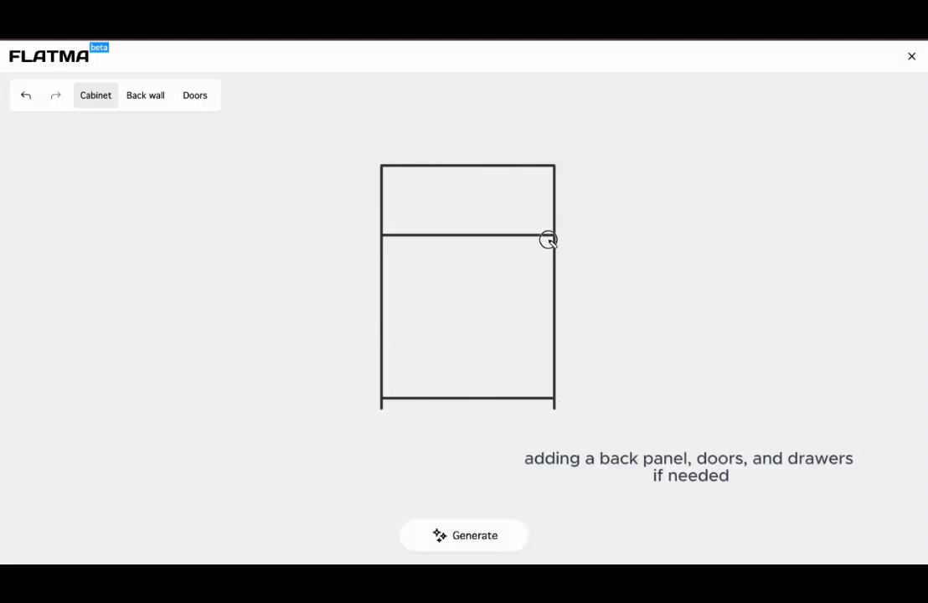
left_click_drag(383, 325, 557, 325)
Add a back wall covering the whole sketched cabinet
left_click(164, 100)
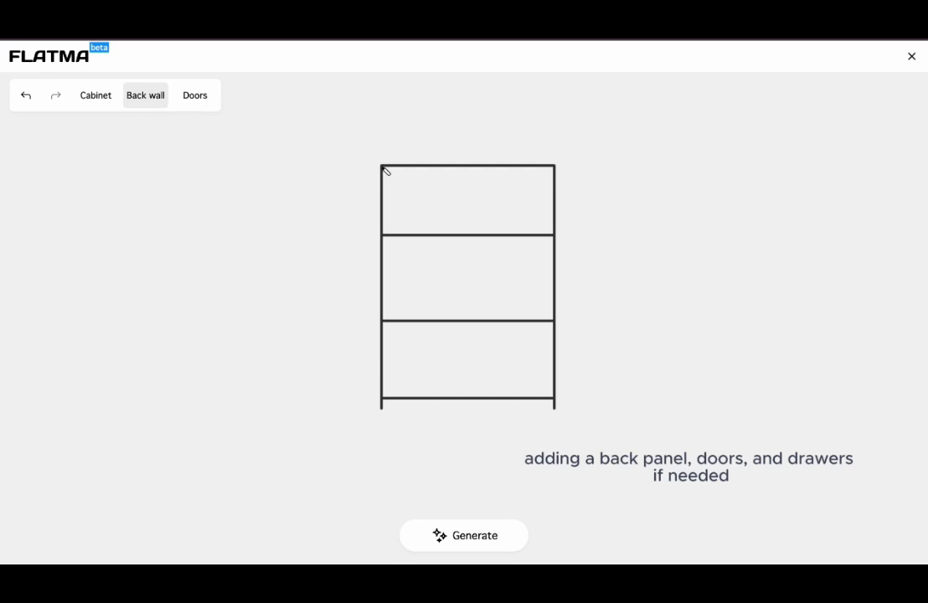
left_click_drag(385, 170, 549, 392)
Mark the top and middle sections of the sketch as drawers
left_click(195, 96)
left_click_drag(384, 168, 547, 220)
left_click(468, 147)
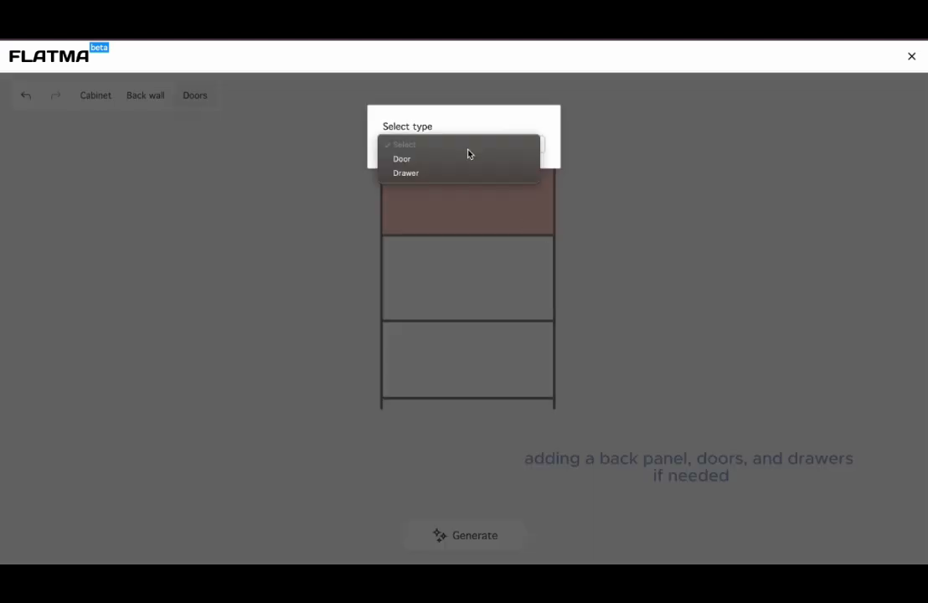
left_click(404, 172)
left_click_drag(387, 240, 547, 318)
left_click(428, 145)
left_click(434, 172)
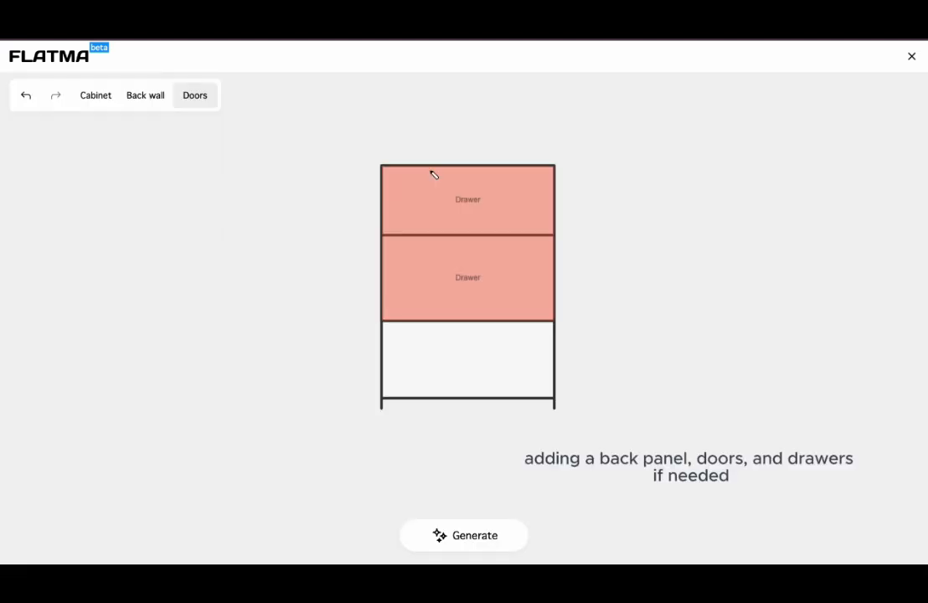
Add two side-by-side doors in the bottom section of the sketch
left_click_drag(441, 339, 466, 393)
left_click(411, 148)
left_click(410, 159)
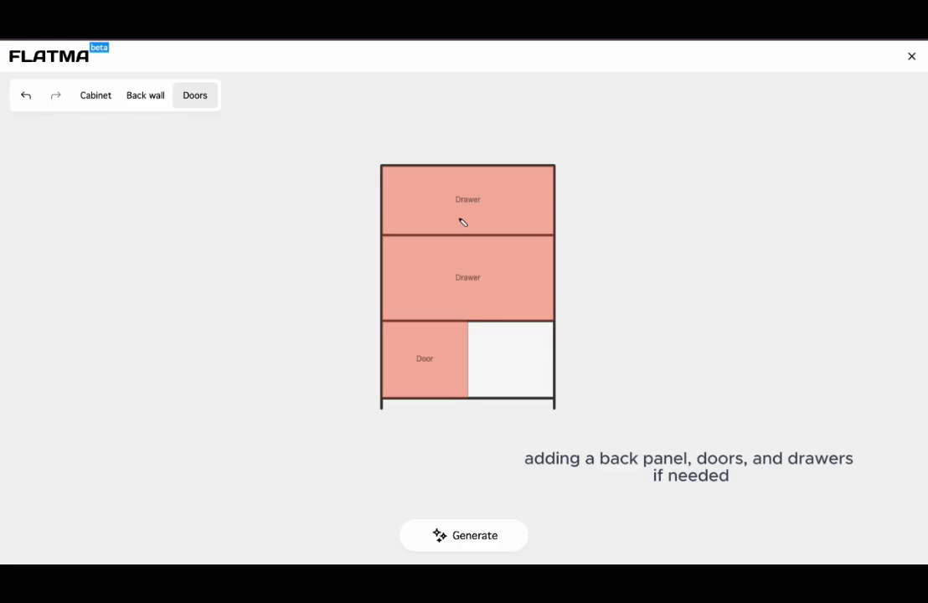
left_click_drag(471, 327, 549, 394)
left_click(456, 143)
left_click(424, 162)
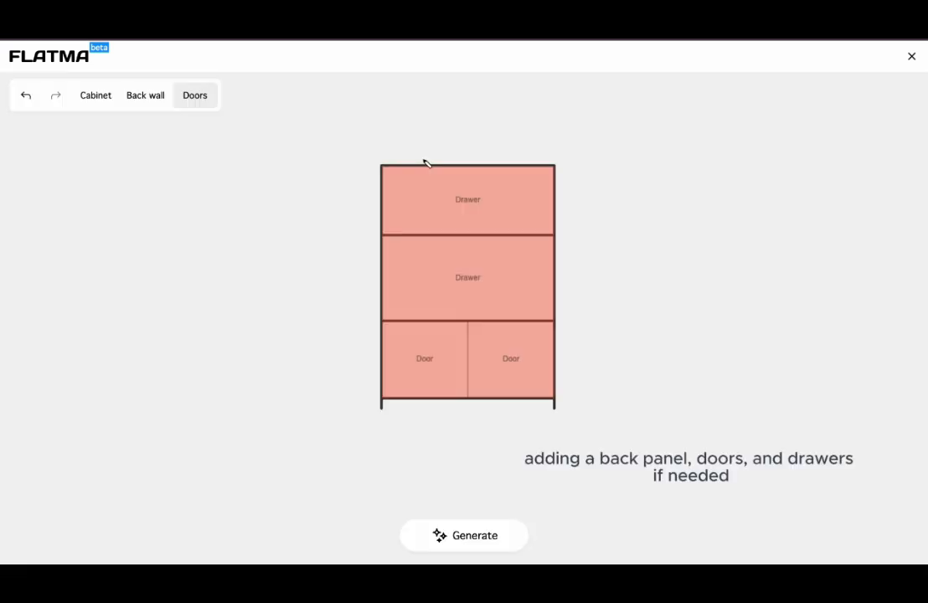
Generate the 3D cabinet from the sketch and select it
left_click(470, 540)
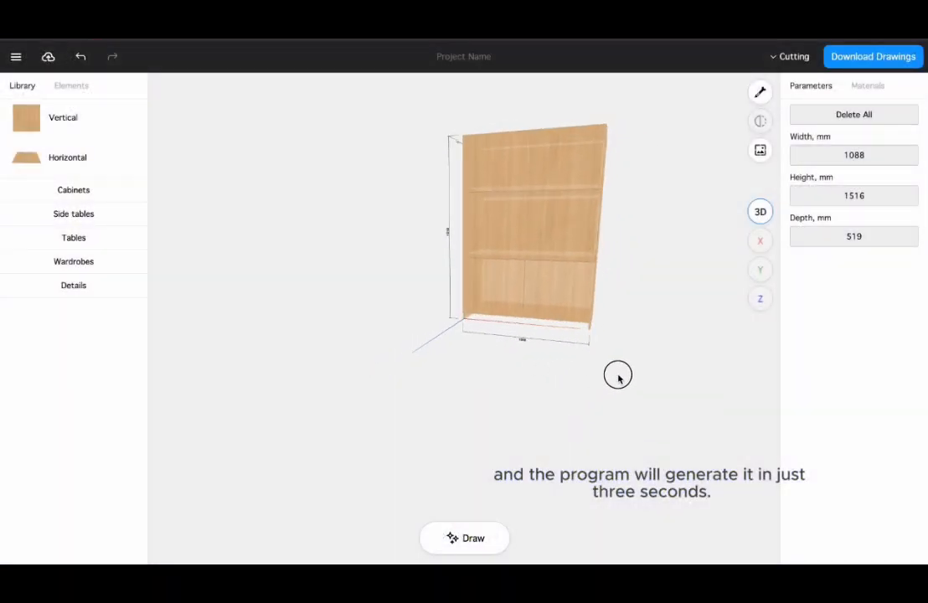
left_click_drag(617, 374, 533, 227)
left_click(533, 227)
Change the generated cabinet's materials, giving the facades the H1115_12 wood finish
left_click(885, 87)
left_click(838, 143)
left_click(469, 209)
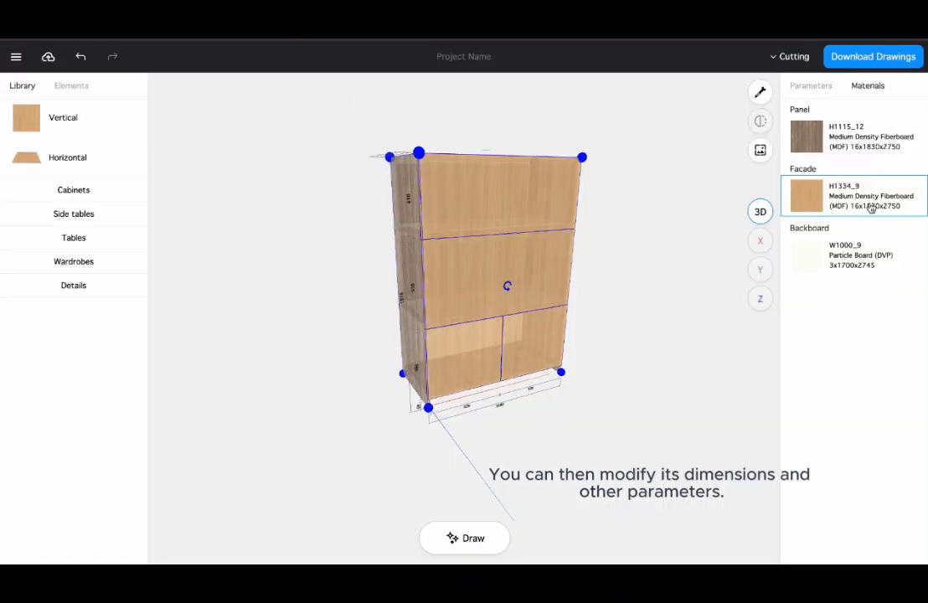
left_click(871, 207)
left_click(485, 219)
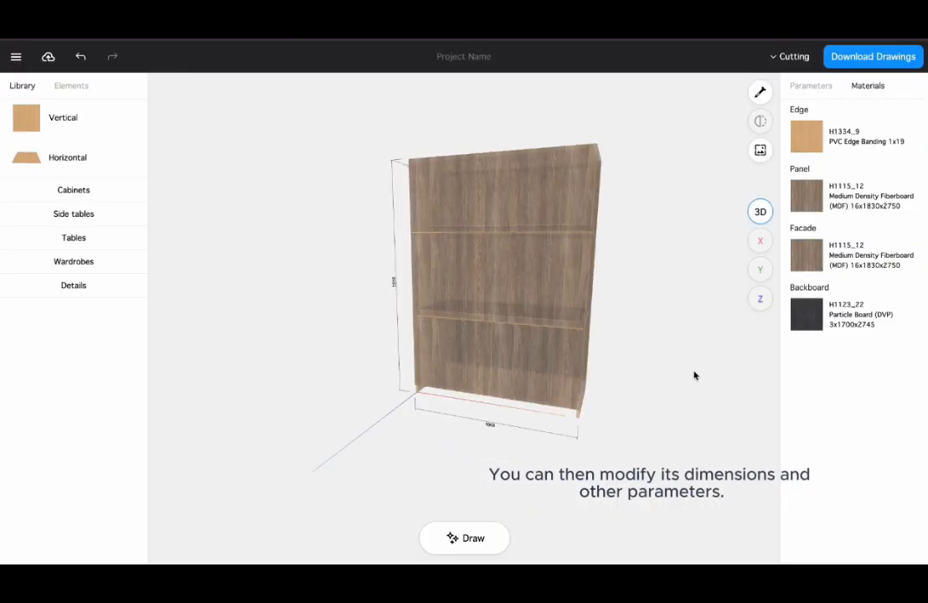
left_click_drag(693, 375, 262, 375)
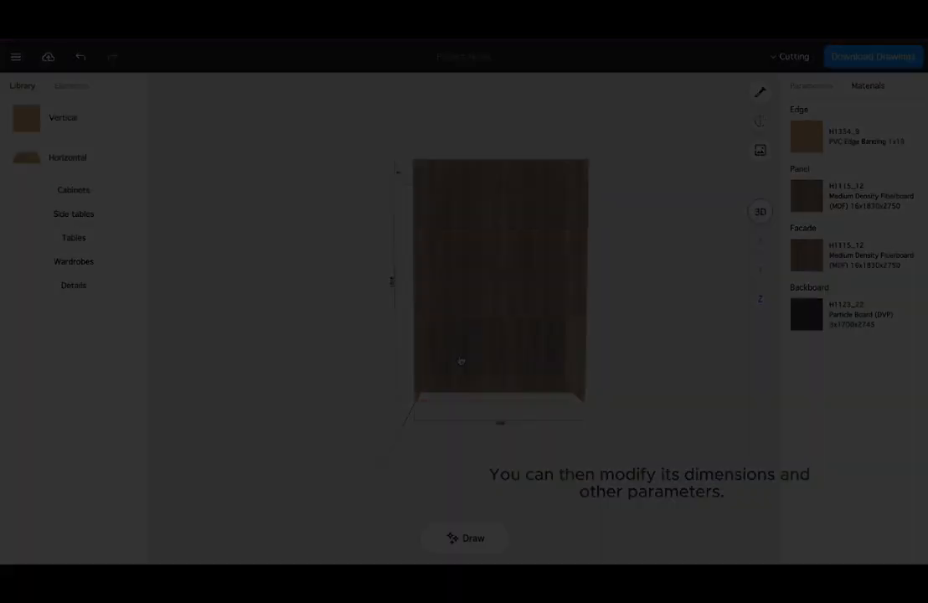